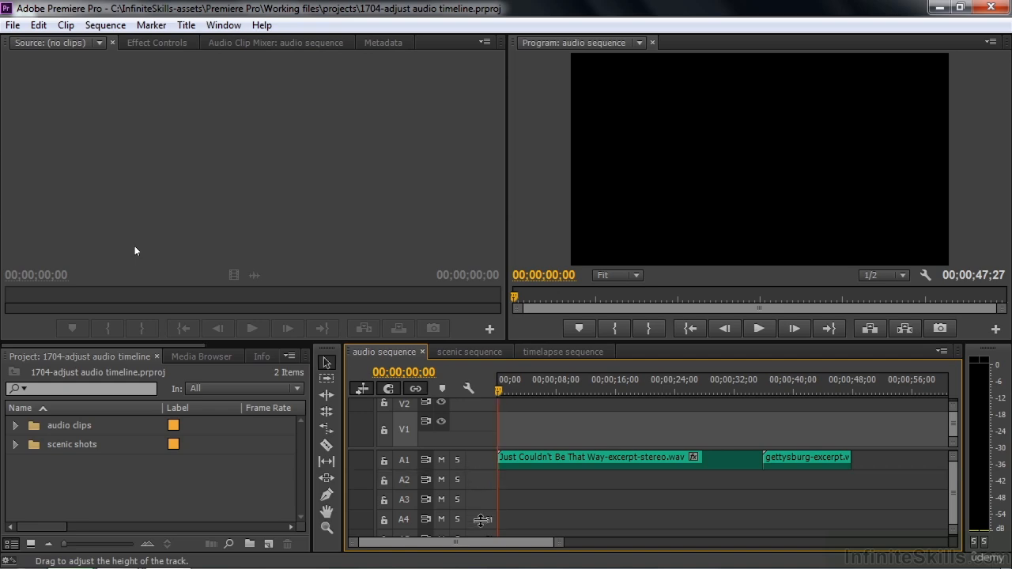
Enlarge the A1 track until its waveforms show, and play the opening seconds of the audio sequence.
{"action": "left_click_drag", "start_coordinate": [479, 533], "coordinate": [479, 533]}
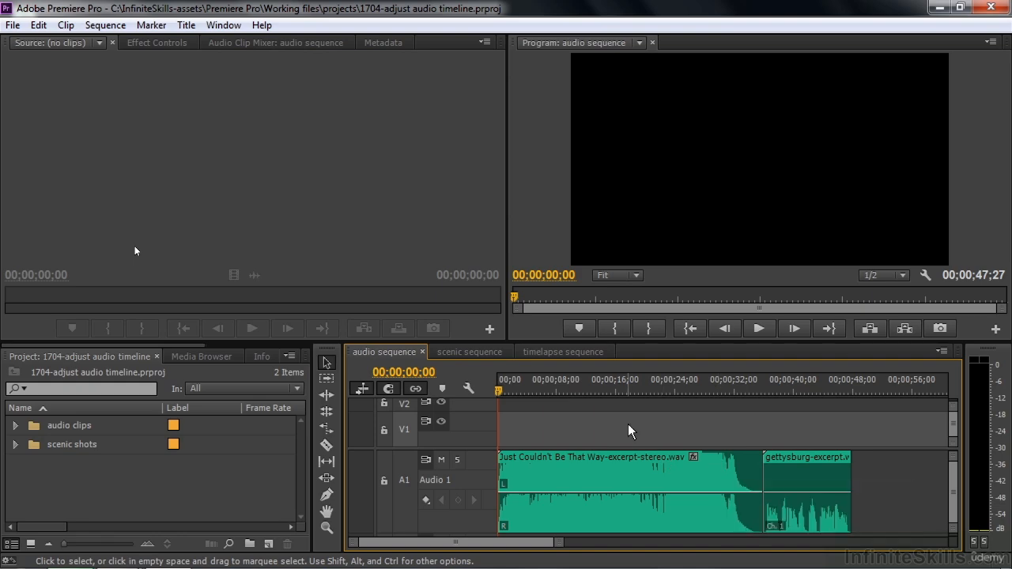
{"action": "key", "text": "space"}
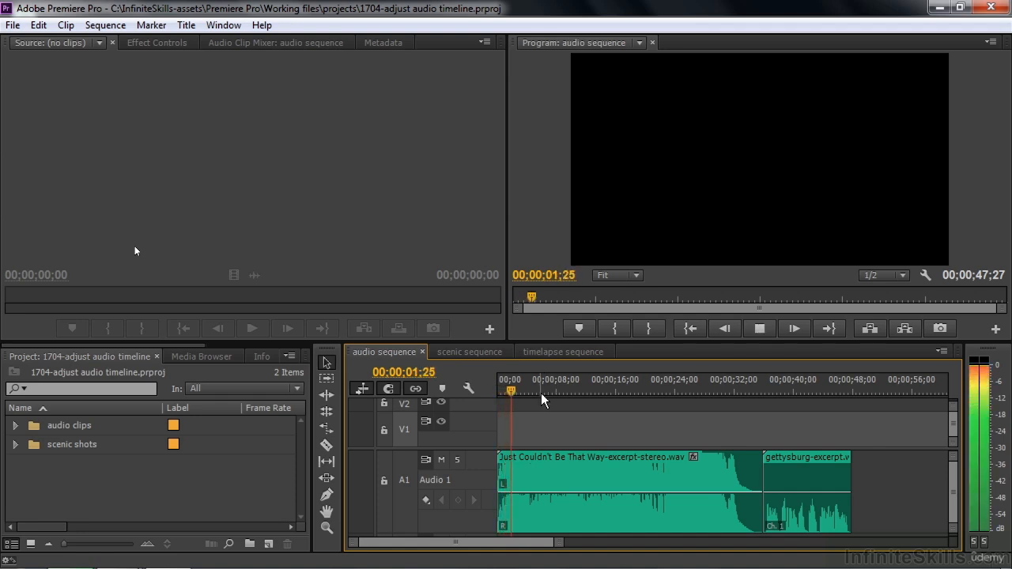
{"action": "key", "text": "space"}
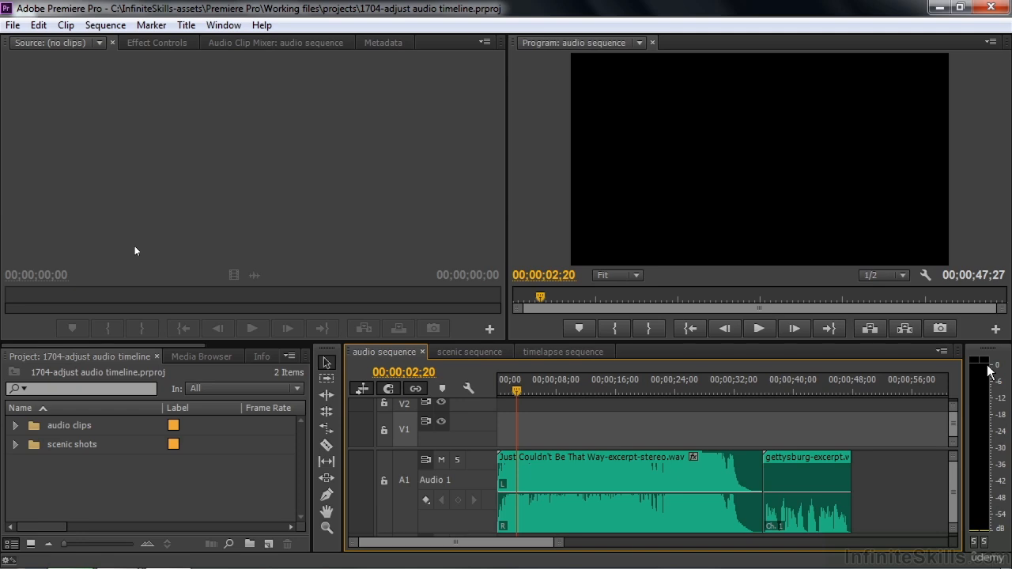
Select the Just Couldn't Be That Way-excerpt-stereo.wav clip and expand its Volume effect's Level settings in Effect Controls.
{"action": "left_click", "coordinate": [577, 479]}
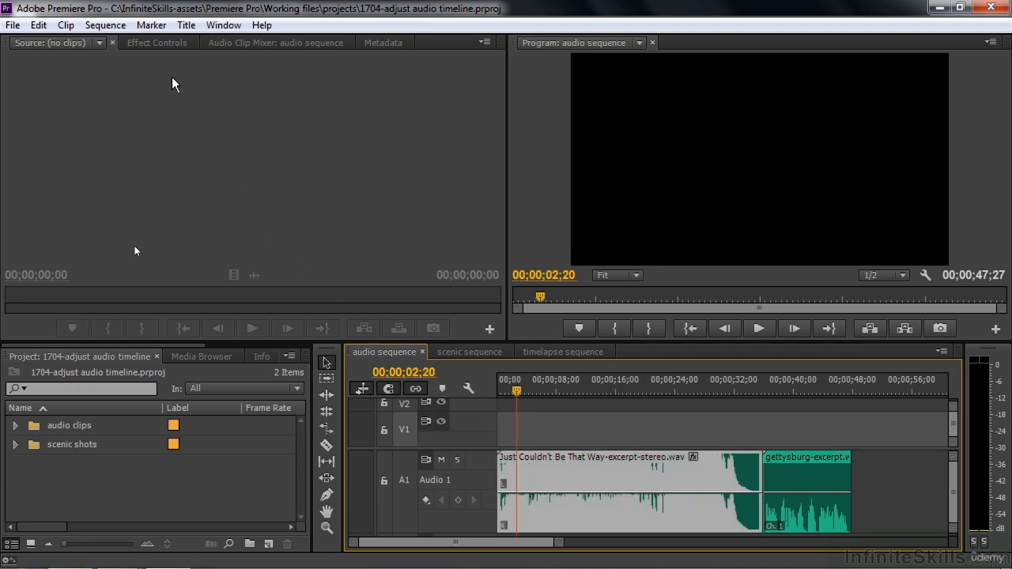
{"action": "left_click", "coordinate": [155, 44]}
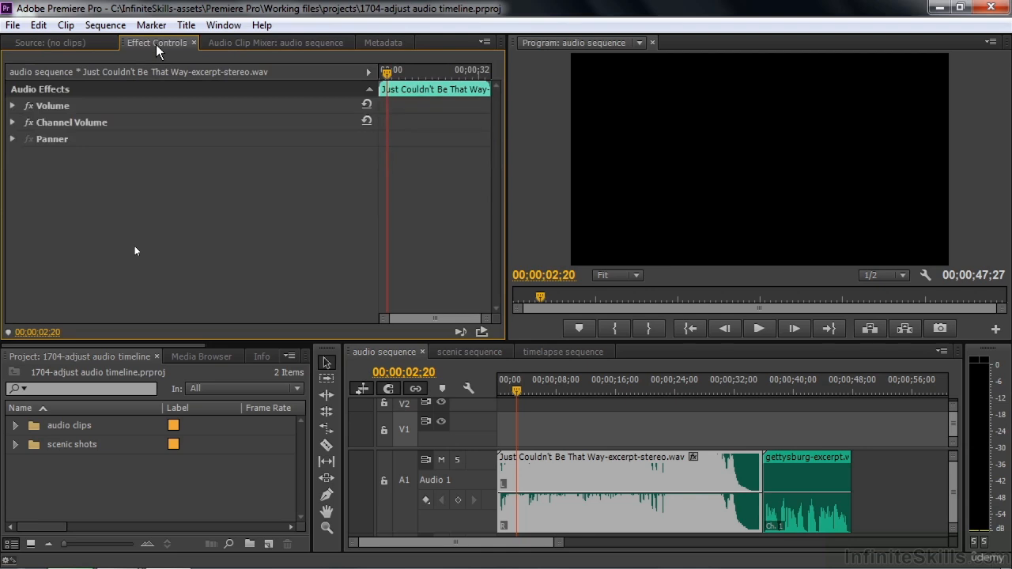
{"action": "left_click", "coordinate": [12, 106]}
{"action": "left_click", "coordinate": [23, 140]}
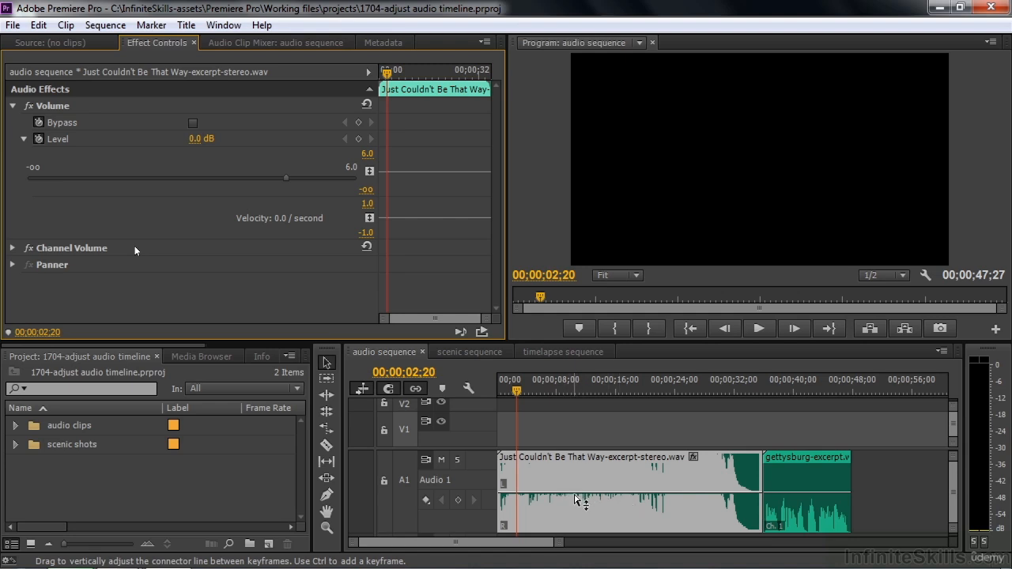
Lower the music clip's volume level to -11.6 dB with its volume line on the track, and play back the result.
{"action": "mouse_move", "coordinate": [574, 495]}
{"action": "left_click_drag", "start_coordinate": [573, 491], "coordinate": [573, 518]}
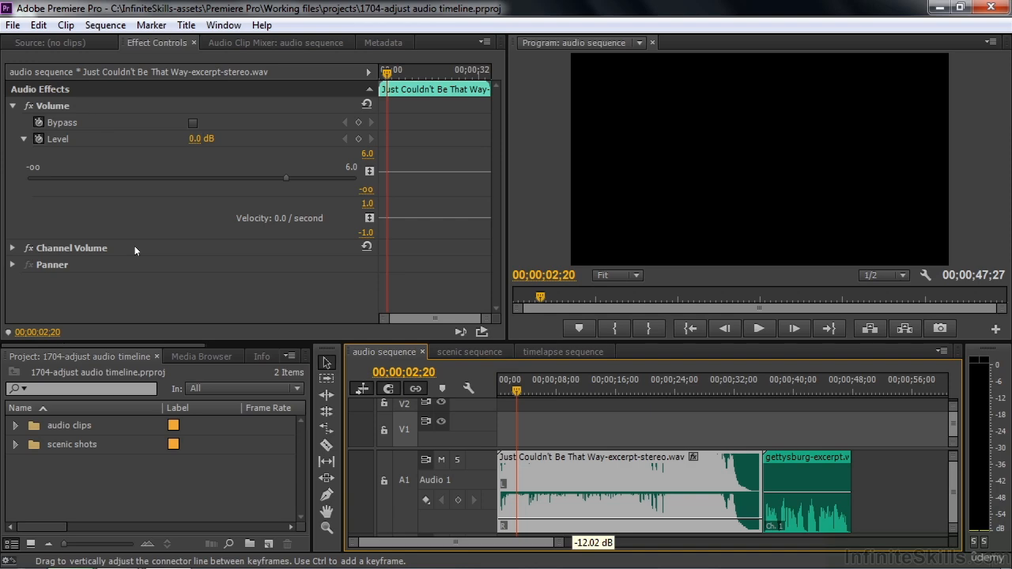
{"action": "left_click_drag", "start_coordinate": [573, 518], "coordinate": [573, 518]}
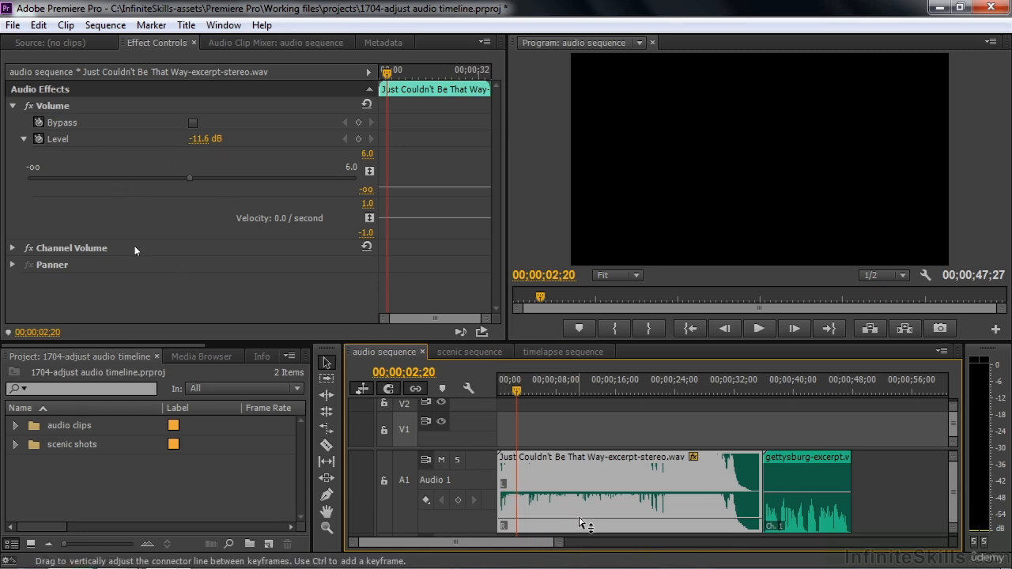
{"action": "mouse_move", "coordinate": [580, 519]}
{"action": "key", "text": "space"}
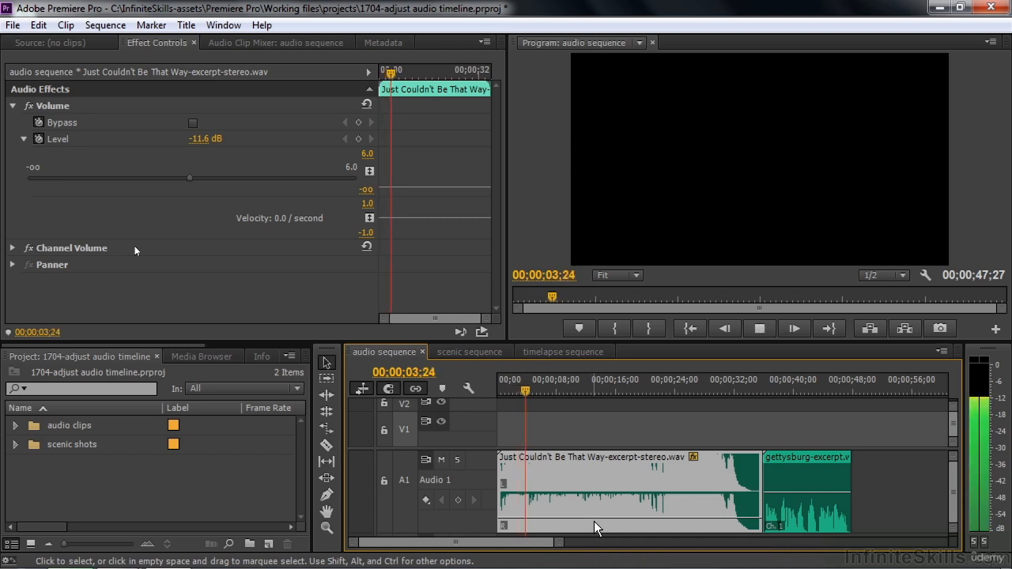
{"action": "key", "text": "space"}
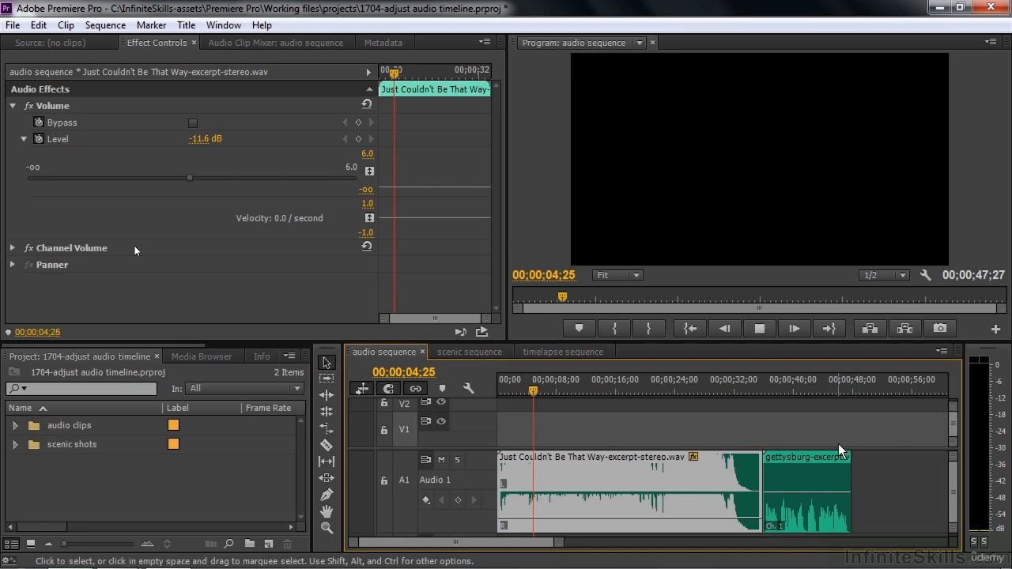
{"action": "key", "text": "space"}
{"action": "key", "text": "space"}
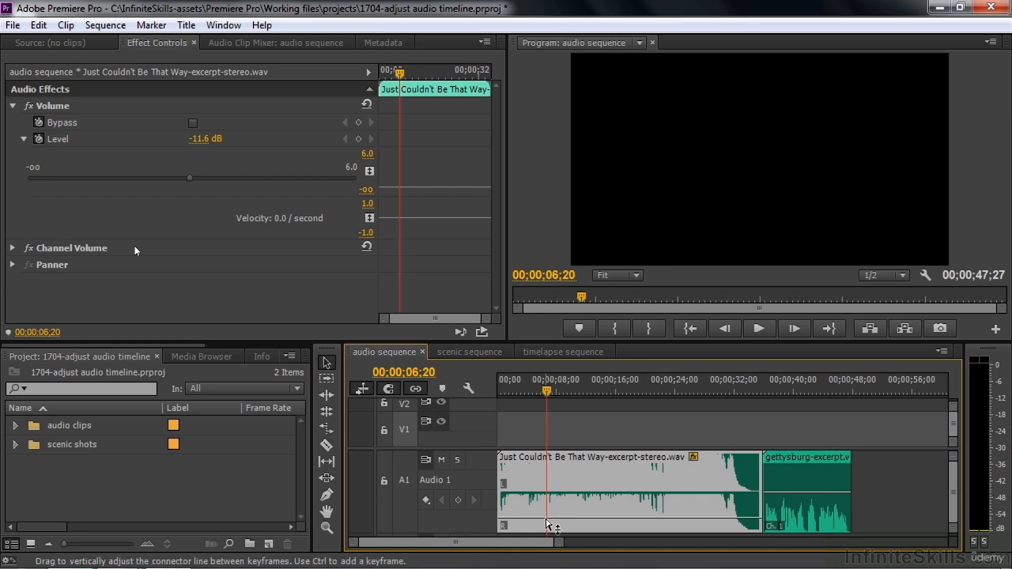
Play part of the gettysburg-excerpt.wav clip to check its loudness on the audio meters.
{"action": "left_click", "coordinate": [777, 388]}
{"action": "key", "text": "space"}
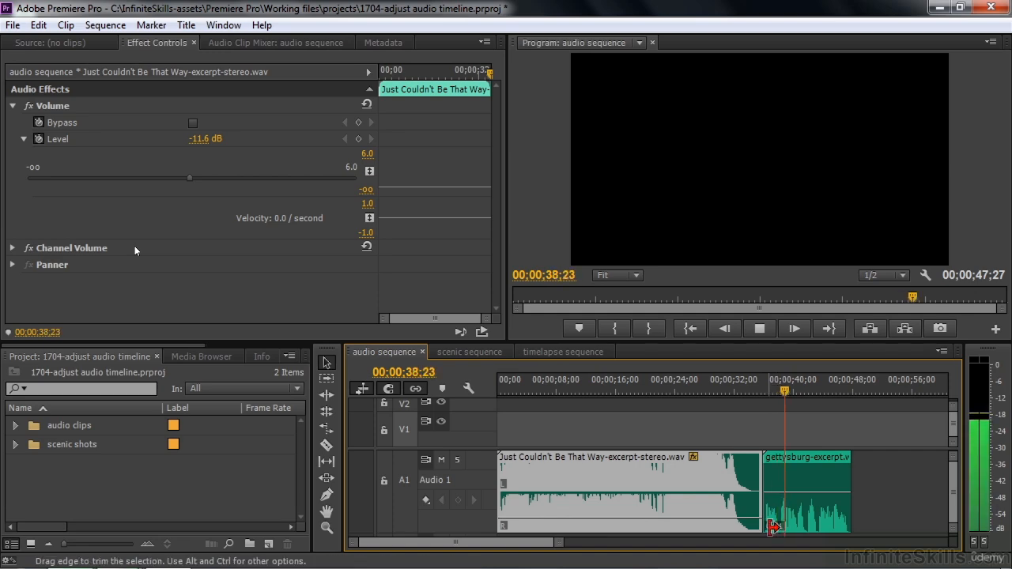
{"action": "key", "text": "space"}
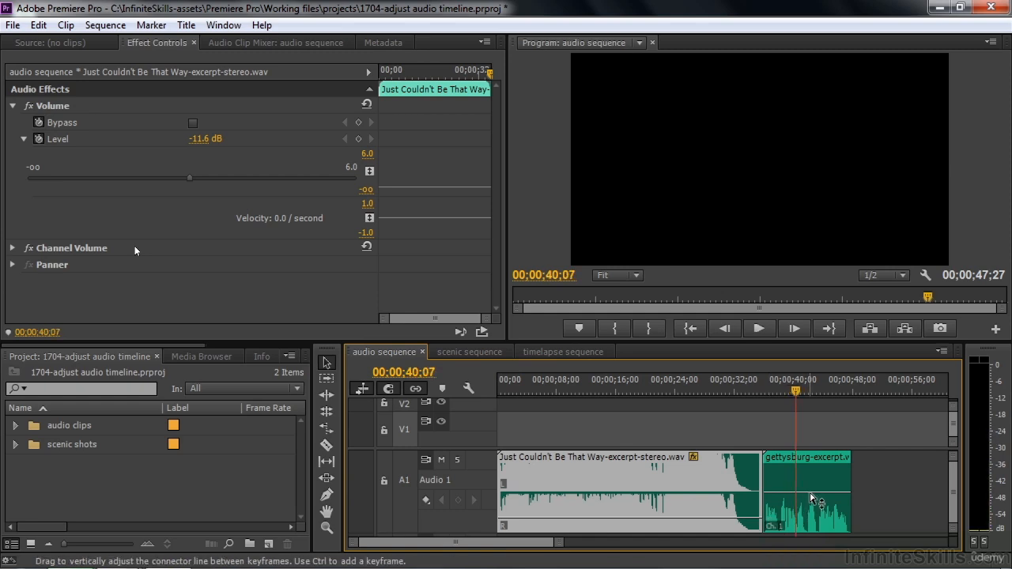
Try raising the gettysburg-excerpt.wav volume level to 6 dB, inspect and play it back, and undo the change.
{"action": "left_click_drag", "start_coordinate": [813, 498], "coordinate": [812, 459]}
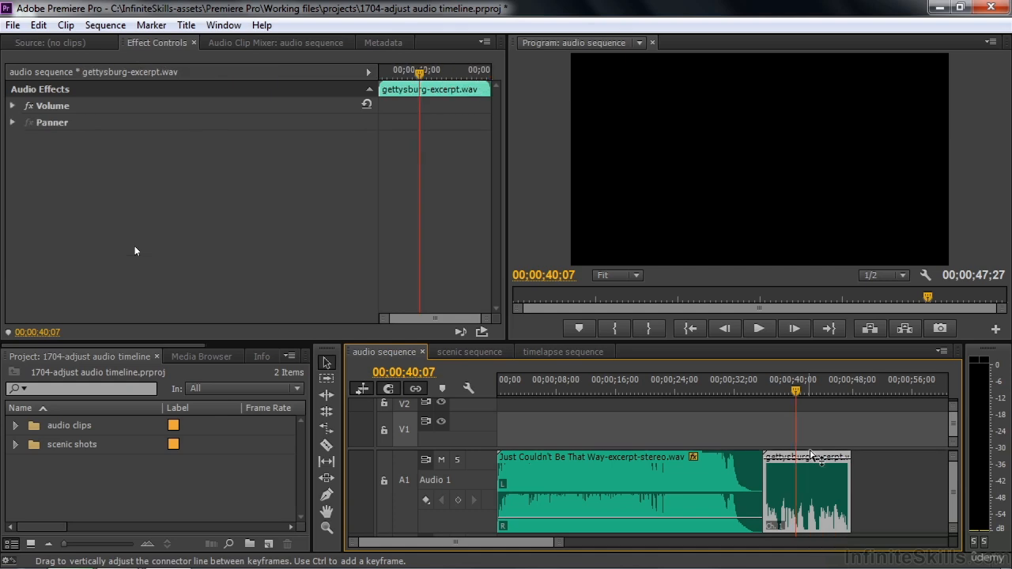
{"action": "left_click", "coordinate": [13, 107]}
{"action": "left_click", "coordinate": [23, 139]}
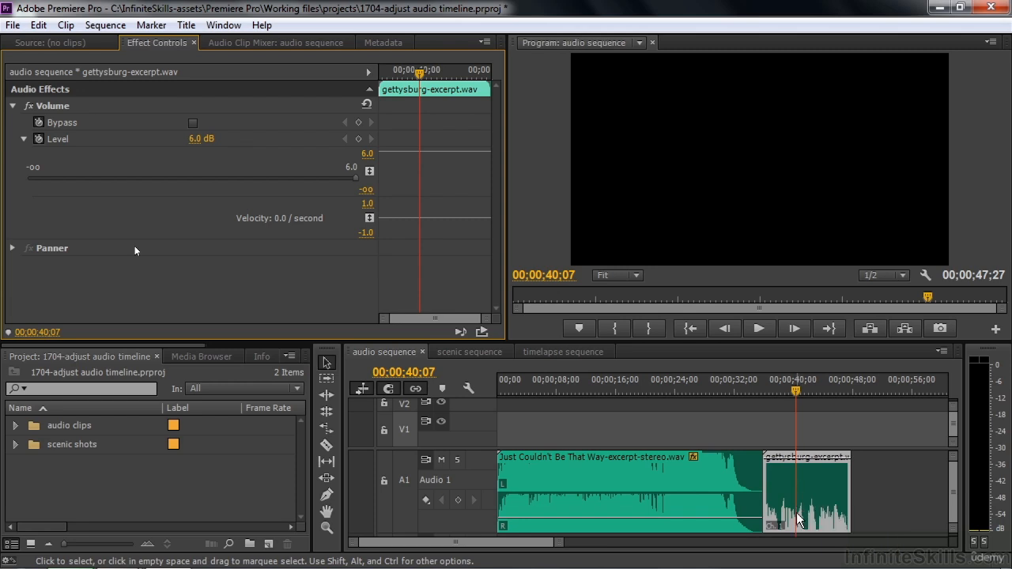
{"action": "key", "text": "space"}
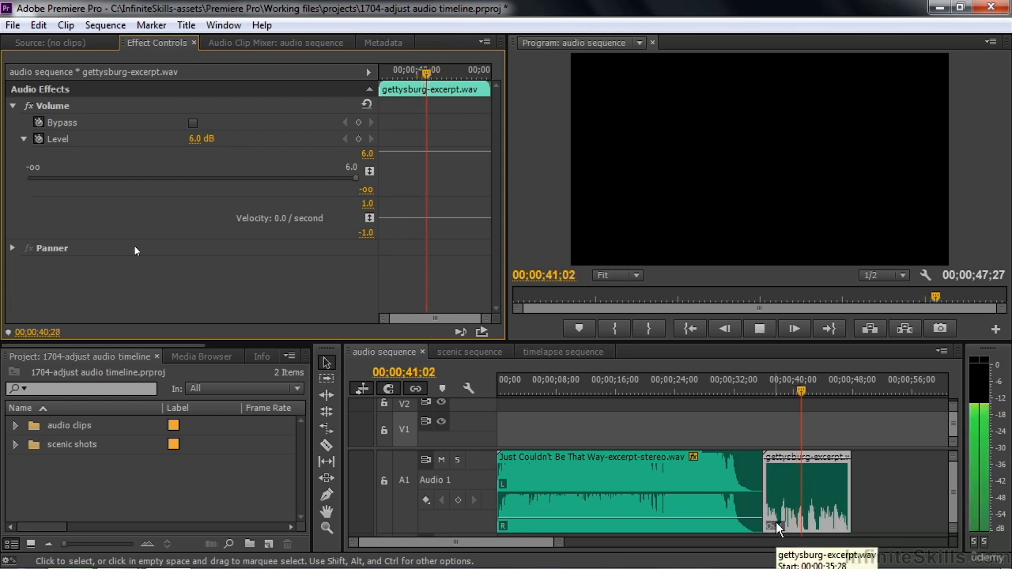
{"action": "key", "text": "space"}
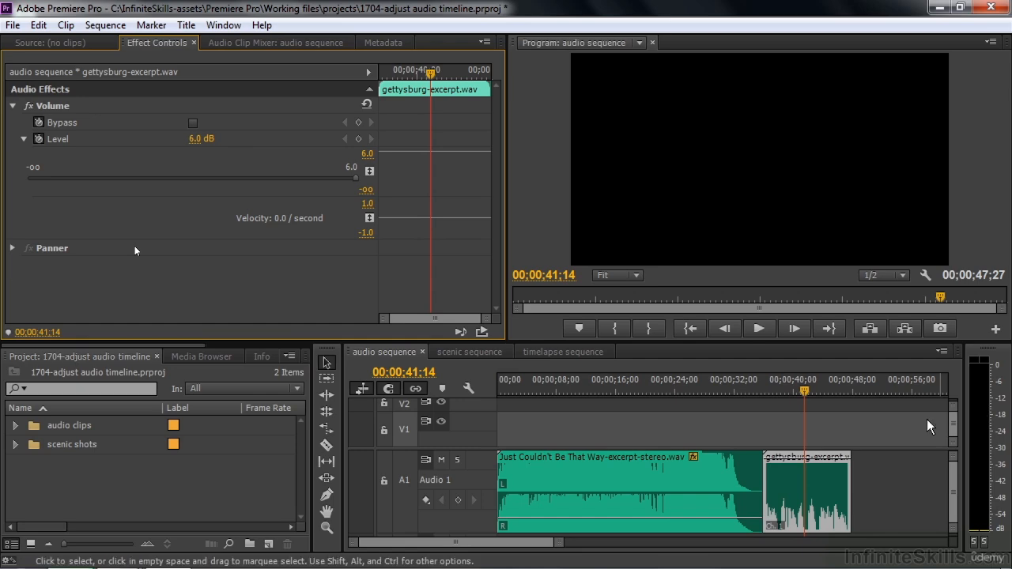
{"action": "key", "text": "ctrl+z"}
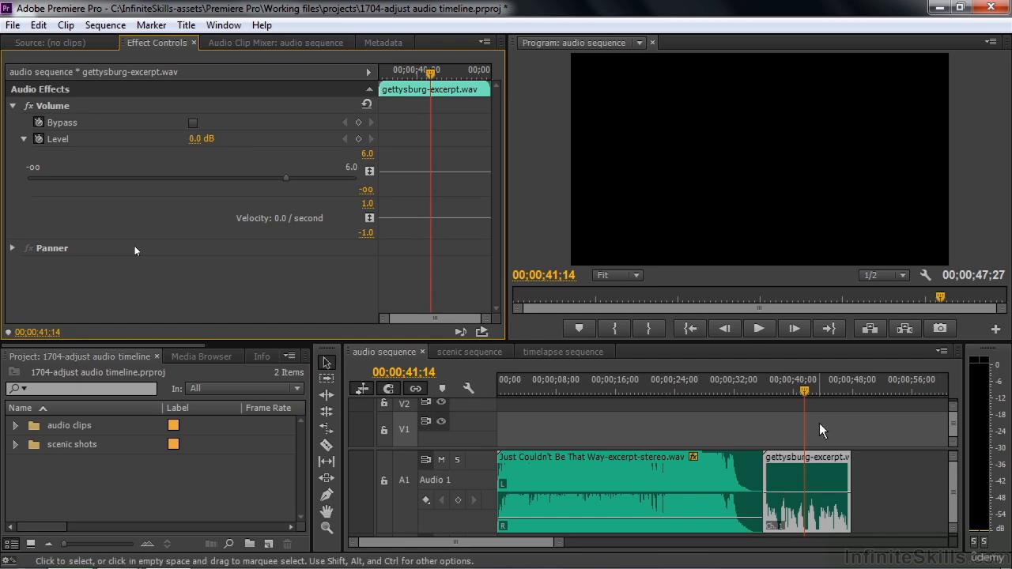
Adjust the audio gain of gettysburg-excerpt.wav by 12 dB and play the clip back from near its start.
{"action": "right_click", "coordinate": [781, 477]}
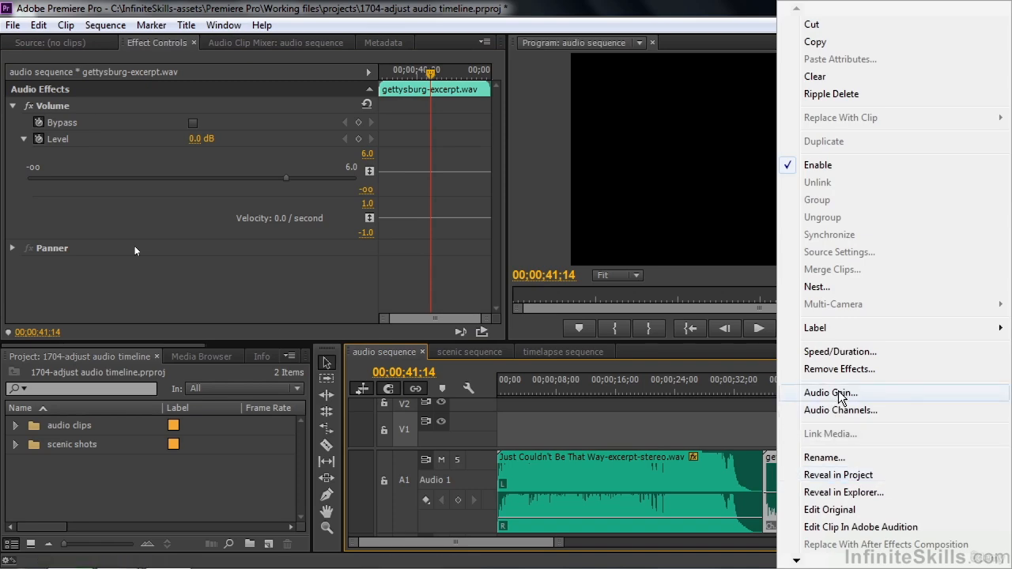
{"action": "left_click", "coordinate": [838, 391]}
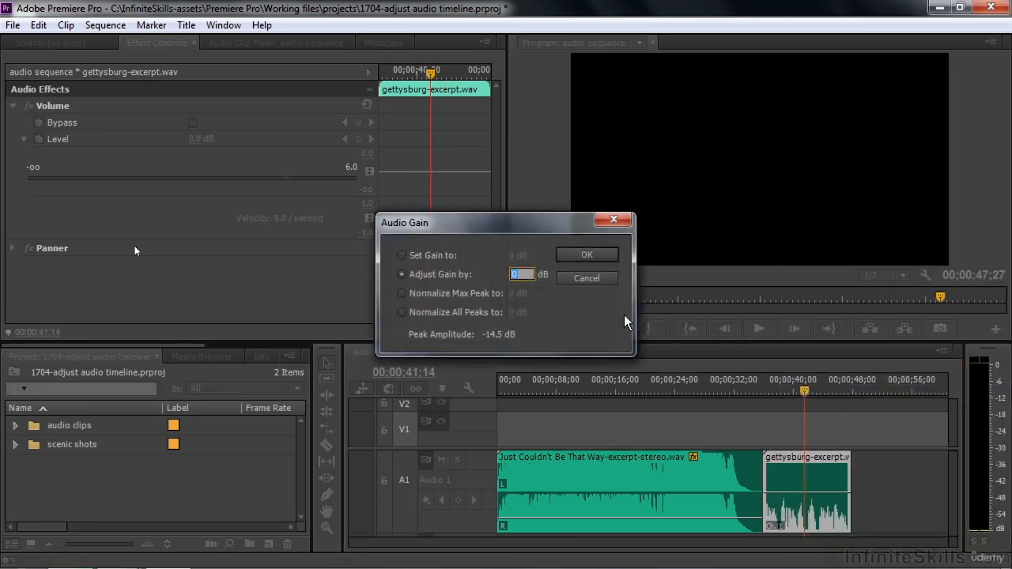
{"action": "type", "text": "12"}
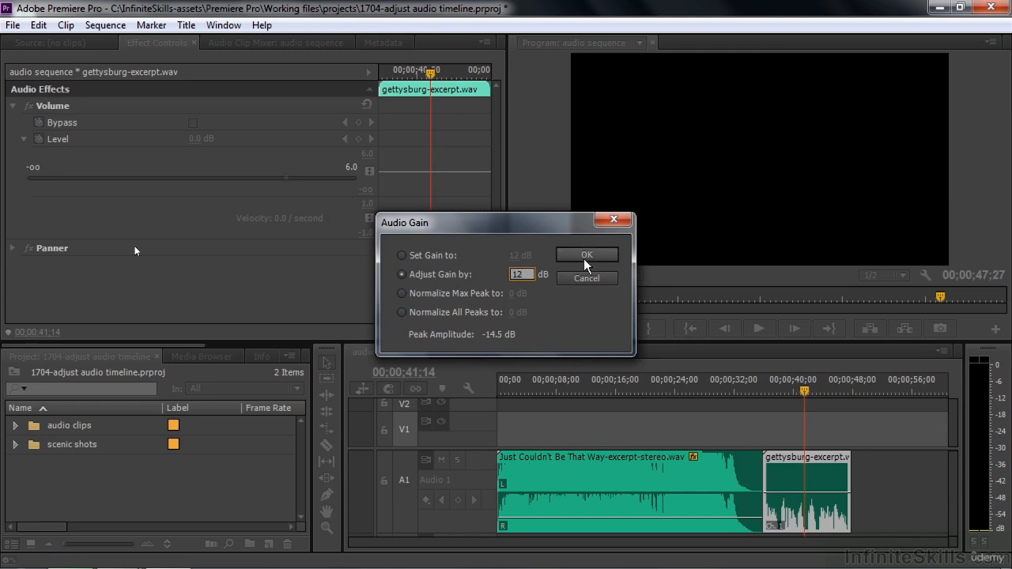
{"action": "left_click", "coordinate": [586, 254]}
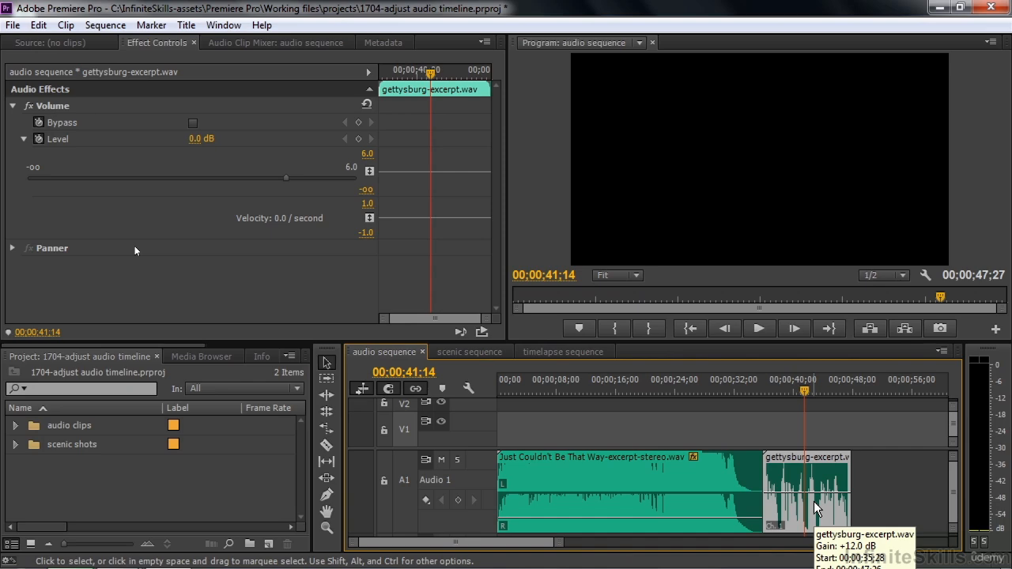
{"action": "left_click_drag", "start_coordinate": [804, 392], "coordinate": [780, 394]}
{"action": "key", "text": "space"}
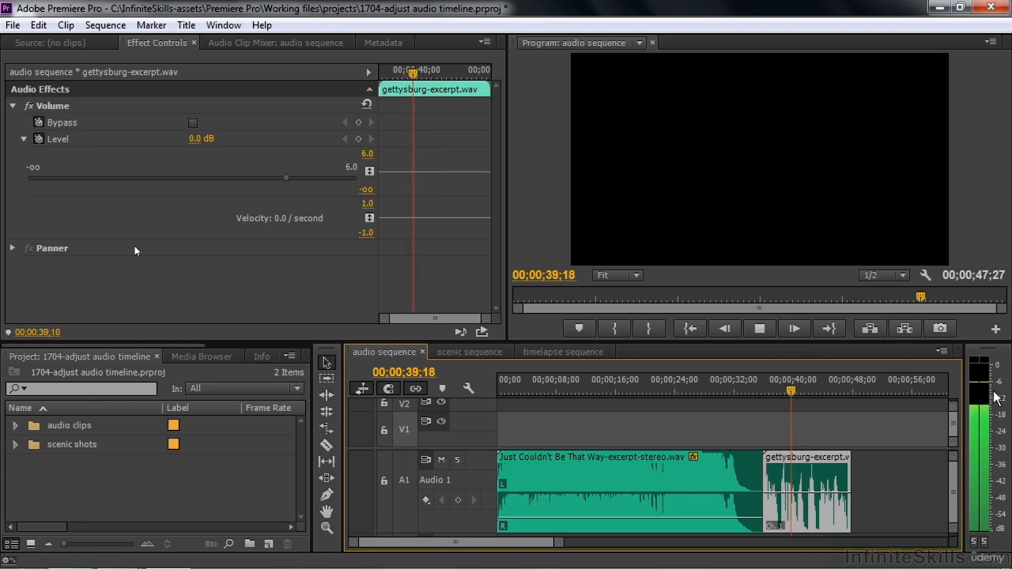
{"action": "key", "text": "space"}
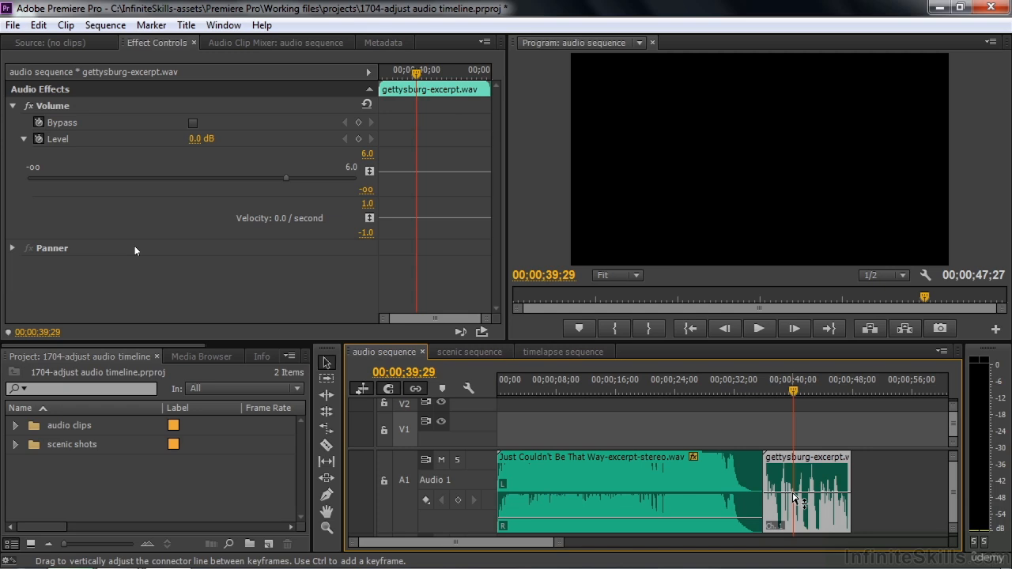
Raise the volume line of gettysburg-excerpt.wav to 3.8 dB during playback and listen to the clip.
{"action": "key", "text": "space"}
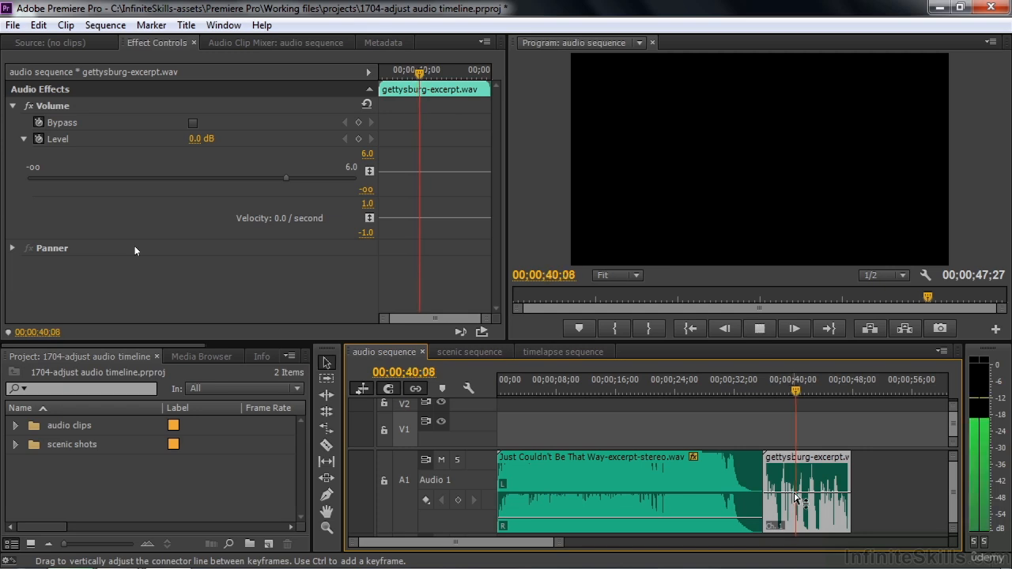
{"action": "left_click_drag", "start_coordinate": [796, 498], "coordinate": [797, 476]}
{"action": "key", "text": "space"}
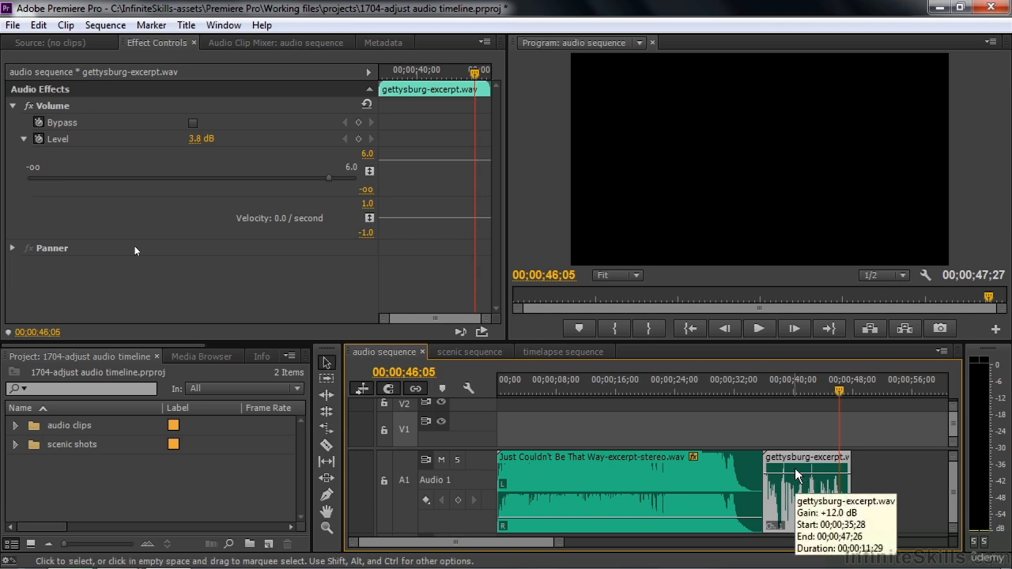
Open the scenic sequence and play it from 00;00;02;24 to about 00;00;05;03.
{"action": "left_click", "coordinate": [483, 354]}
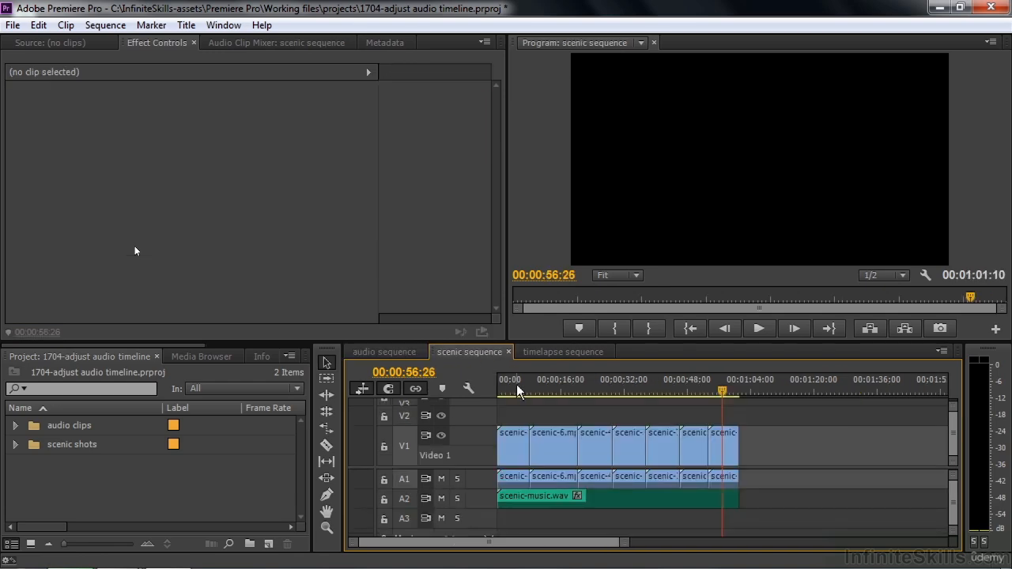
{"action": "left_click", "coordinate": [508, 388]}
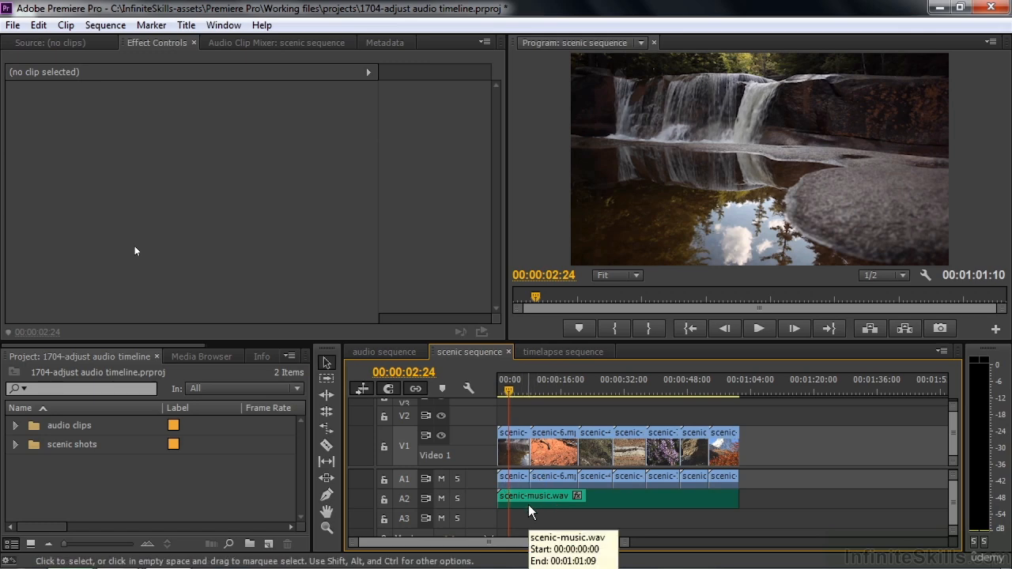
{"action": "key", "text": "space"}
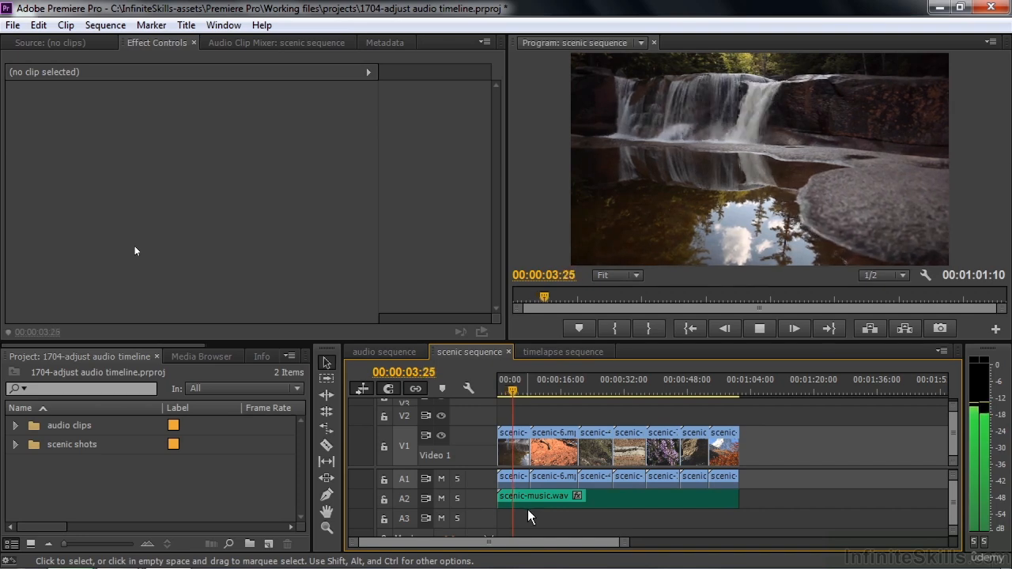
{"action": "key", "text": "space"}
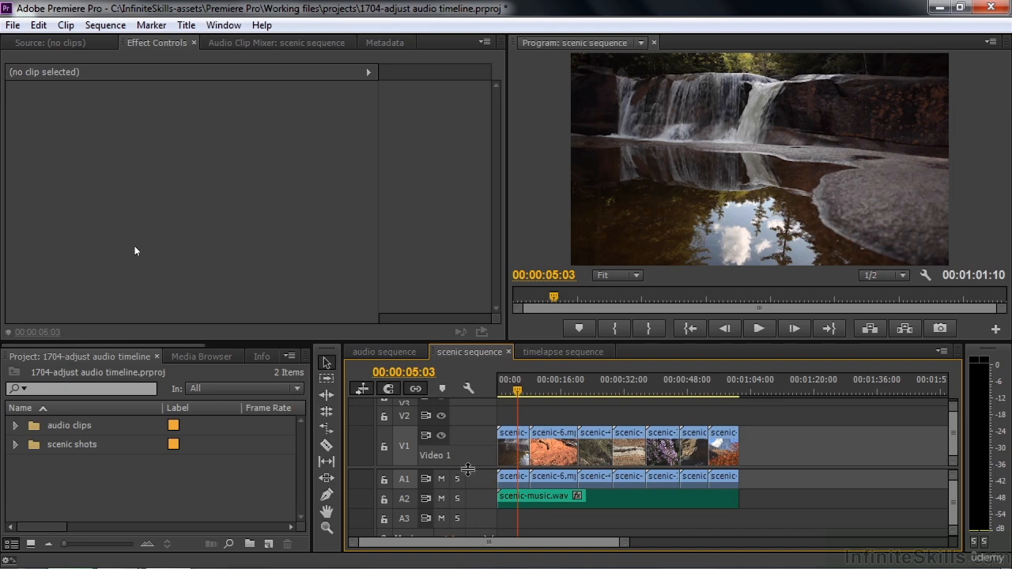
Give the audio tracks more room in the timeline and enlarge A2 and A1 until their waveforms show.
{"action": "left_click_drag", "start_coordinate": [468, 469], "coordinate": [470, 402]}
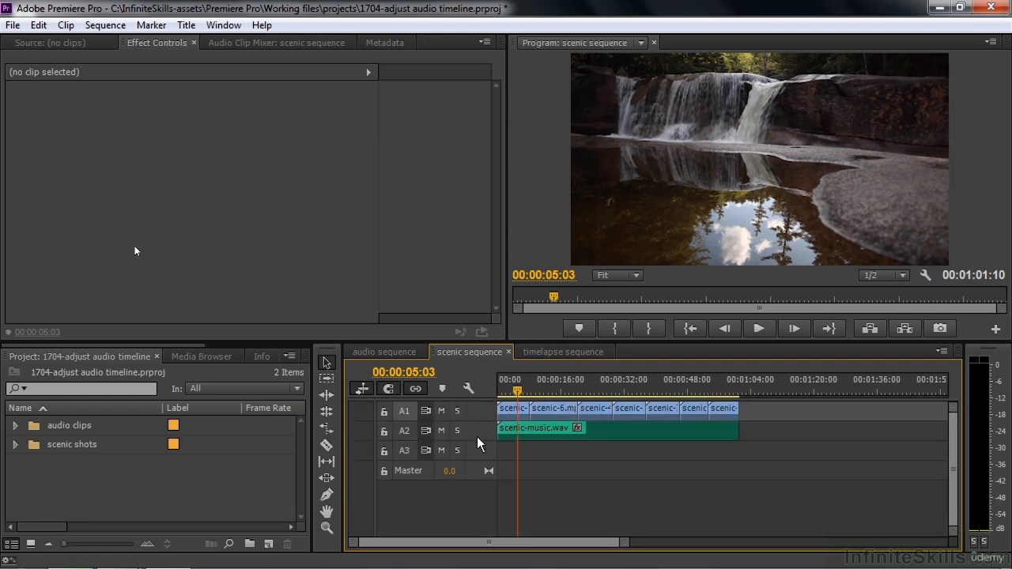
{"action": "left_click_drag", "start_coordinate": [476, 440], "coordinate": [483, 488]}
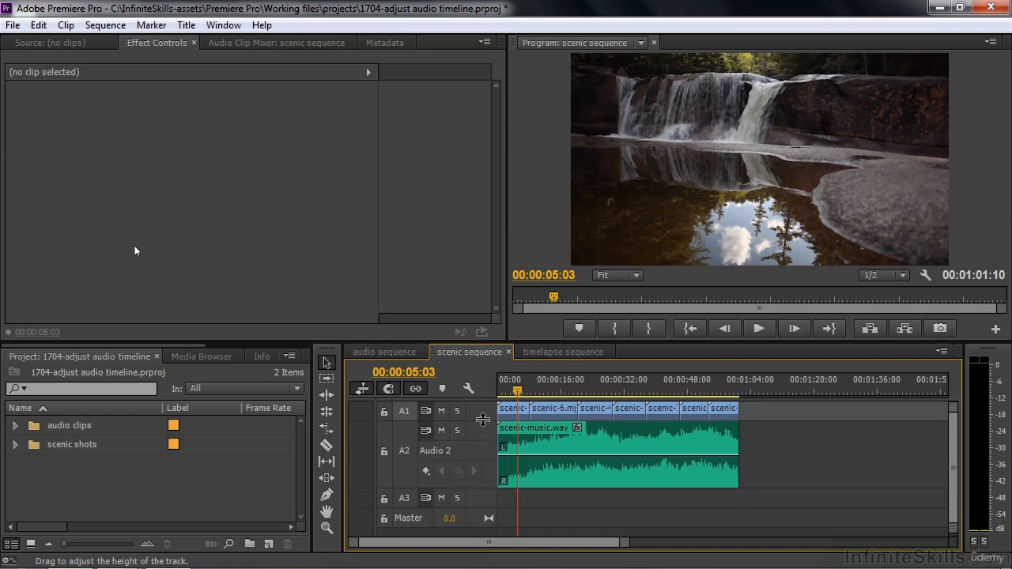
{"action": "left_click_drag", "start_coordinate": [483, 420], "coordinate": [490, 469]}
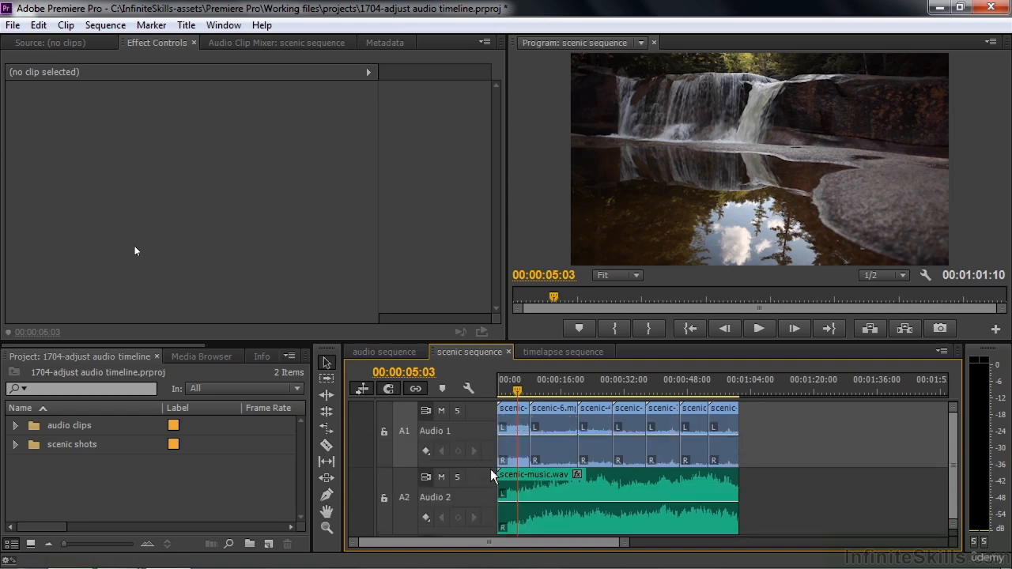
Select the scenic-music.wav clip on A2 and add a volume keyframe to it at 00;00;05;03.
{"action": "left_click", "coordinate": [521, 498]}
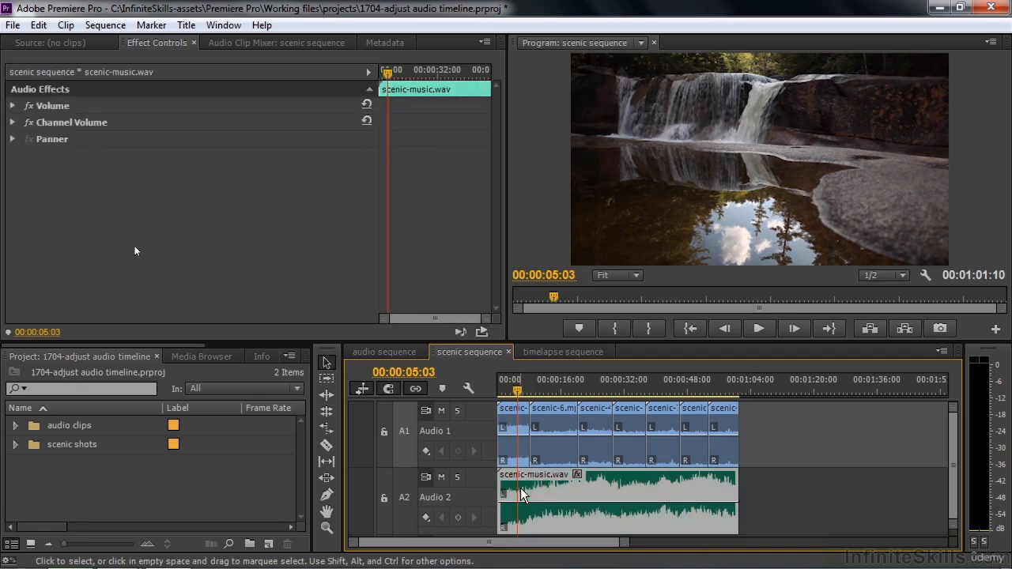
{"action": "left_click", "coordinate": [458, 517]}
{"action": "mouse_move", "coordinate": [517, 506]}
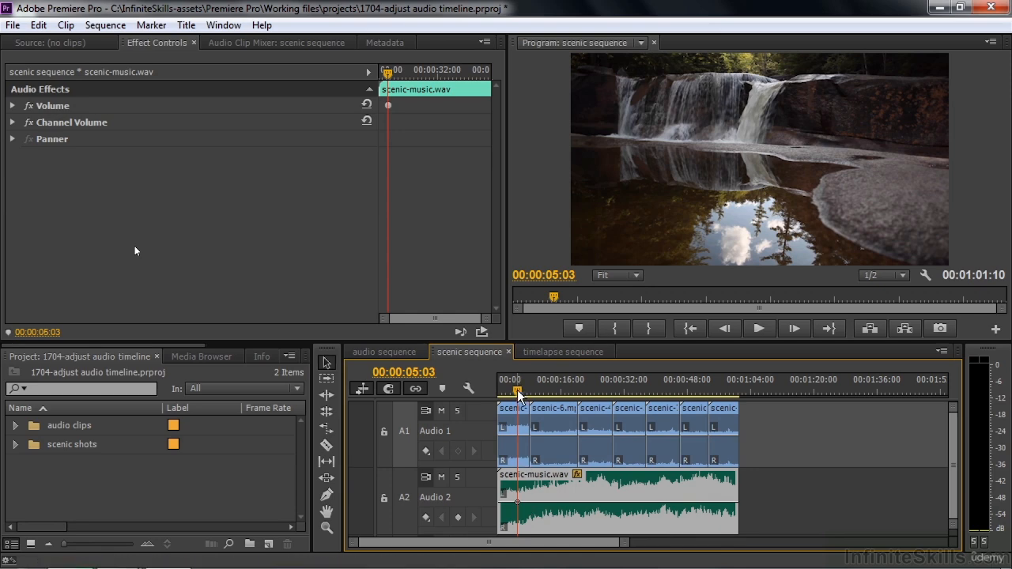
Create a fade-in on scenic-music.wav by adding a second volume keyframe at 00:00:02:24 and lowering it fully at the clip's start.
{"action": "left_click_drag", "start_coordinate": [517, 393], "coordinate": [508, 391]}
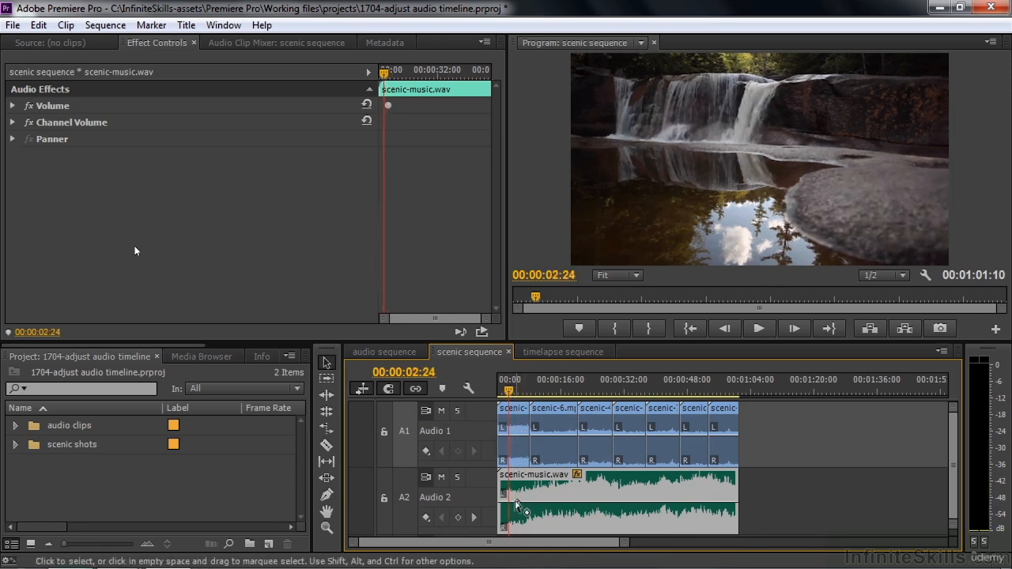
{"action": "left_click", "coordinate": [458, 518]}
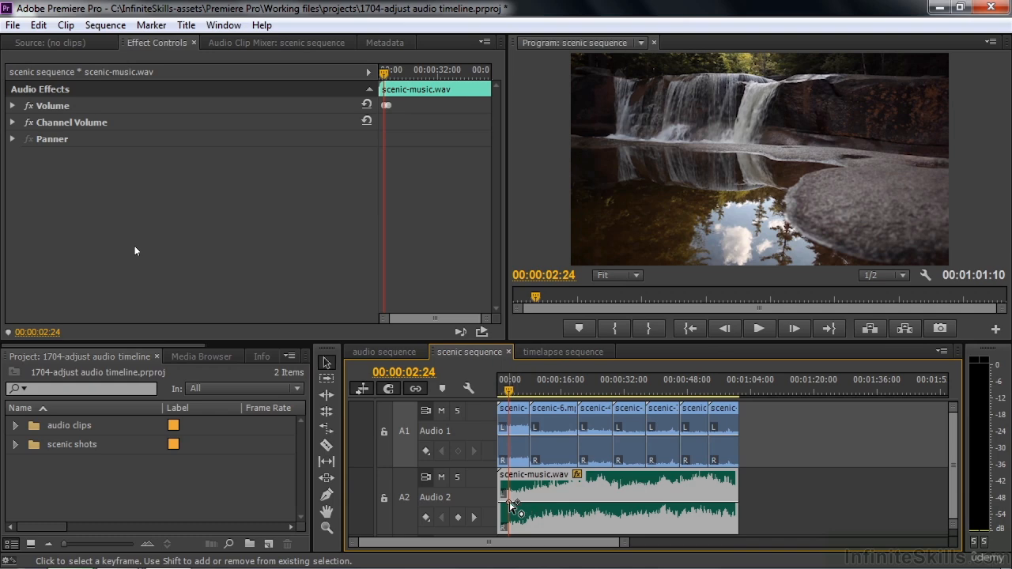
{"action": "left_click_drag", "start_coordinate": [508, 502], "coordinate": [501, 528]}
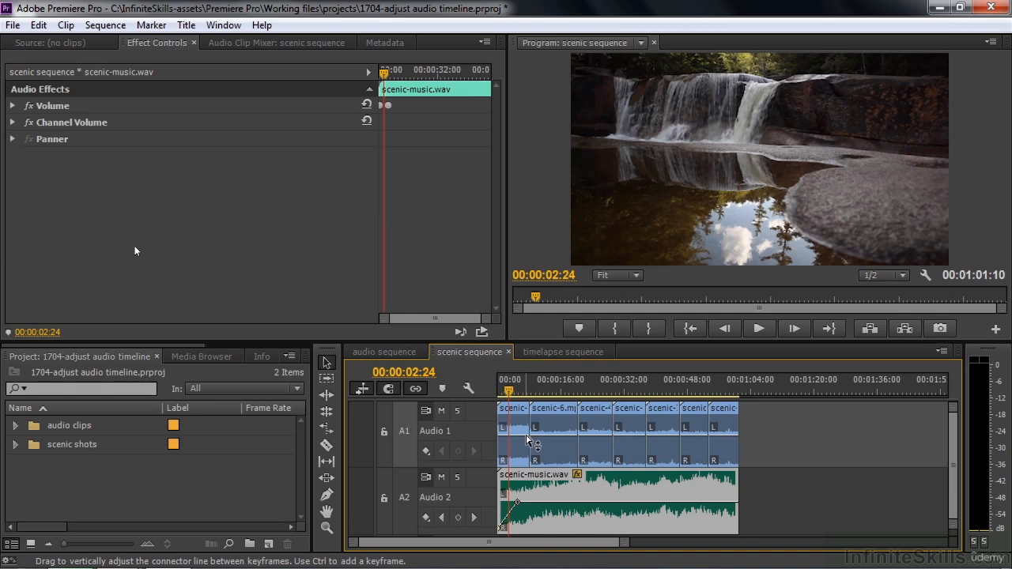
Mute the Audio 1 track and play the sequence from its start to about 00:00:04:13 to hear the music's fade-in.
{"action": "left_click", "coordinate": [441, 411]}
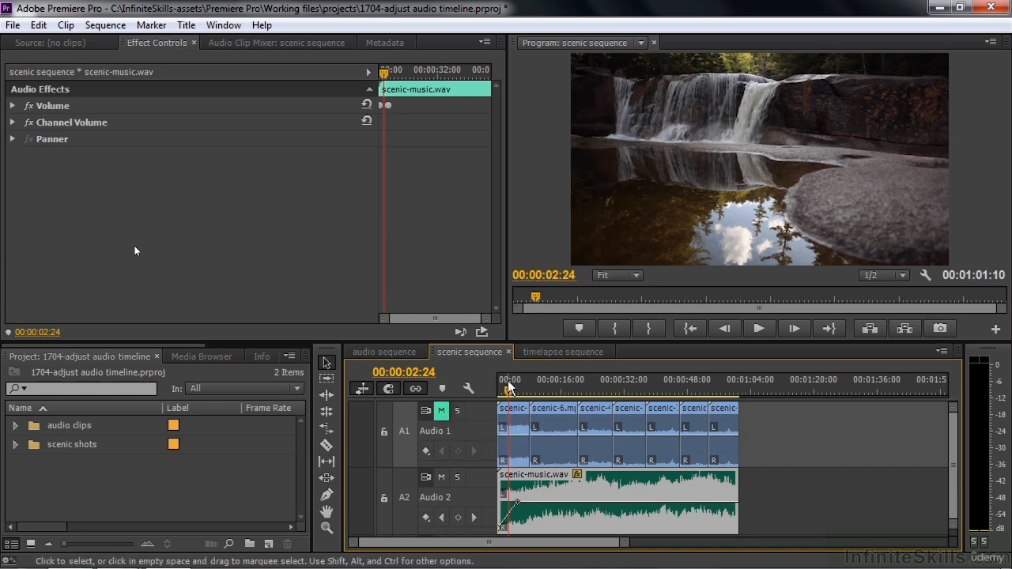
{"action": "key", "text": "Home"}
{"action": "key", "text": "space"}
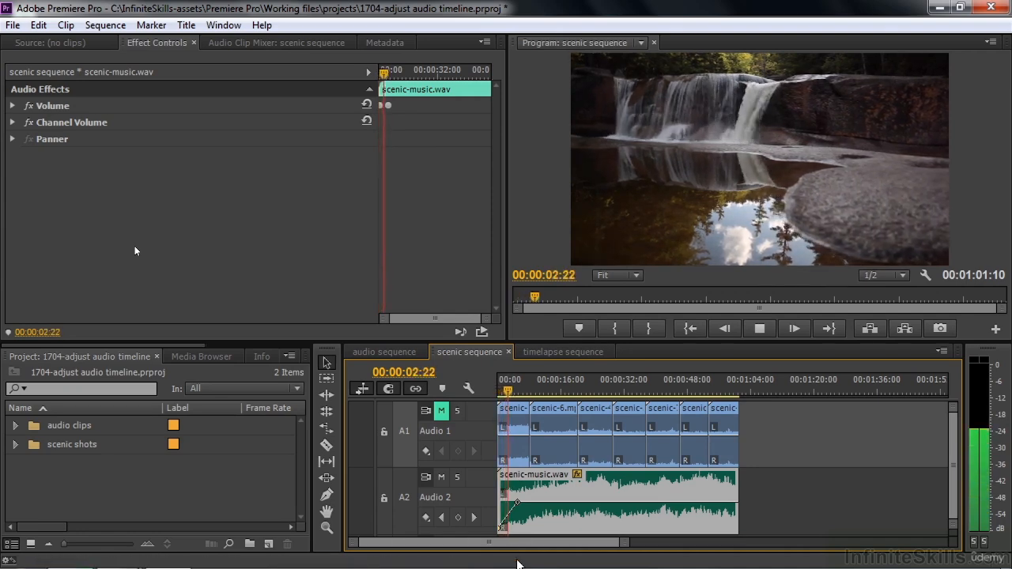
{"action": "key", "text": "space"}
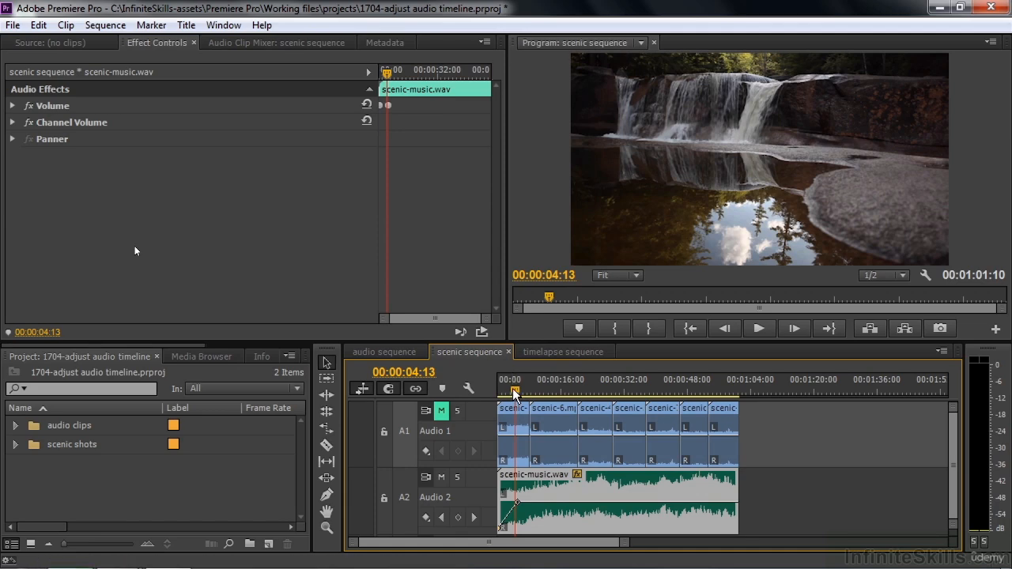
Add a volume keyframe to scenic-music.wav on Audio 2 at 00:00:54:28.
{"action": "left_click_drag", "start_coordinate": [515, 392], "coordinate": [715, 399]}
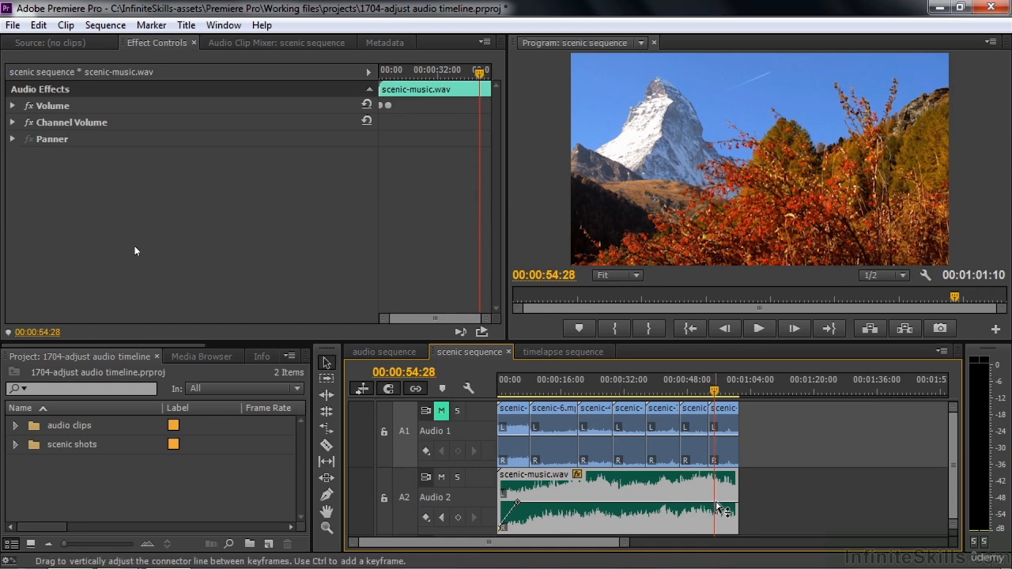
{"action": "mouse_move", "coordinate": [715, 504]}
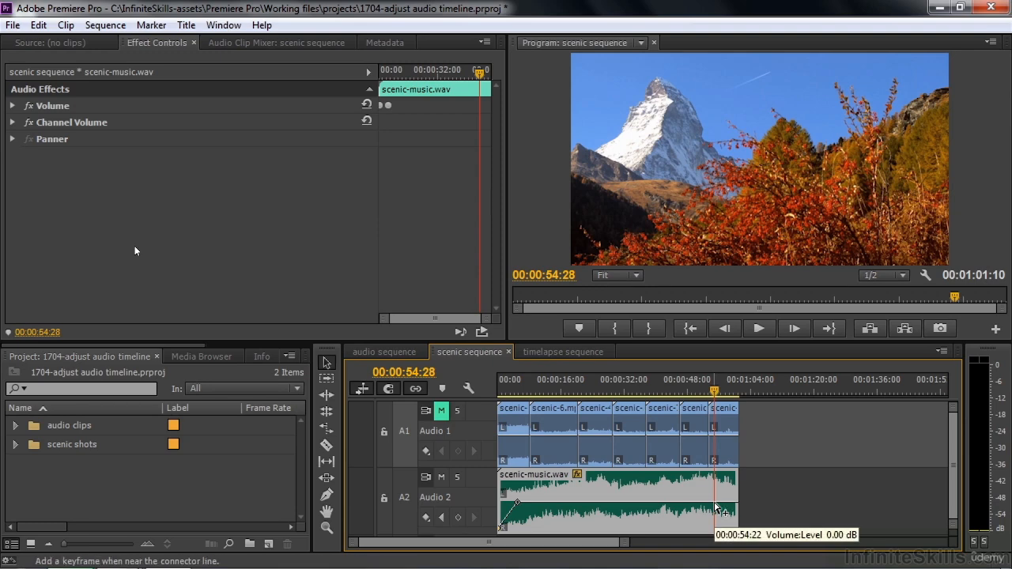
{"action": "left_click", "coordinate": [715, 504], "text": "ctrl"}
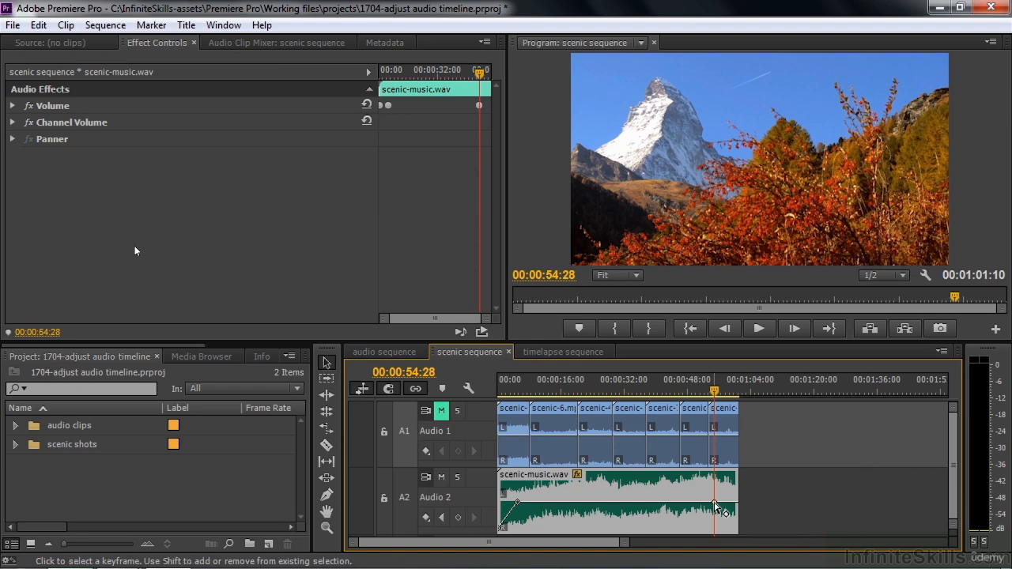
Add a Pen tool keyframe at about 00:00:58:22, lower it fully at the clip's end for a fade-out, and play the ending.
{"action": "left_click", "coordinate": [327, 497]}
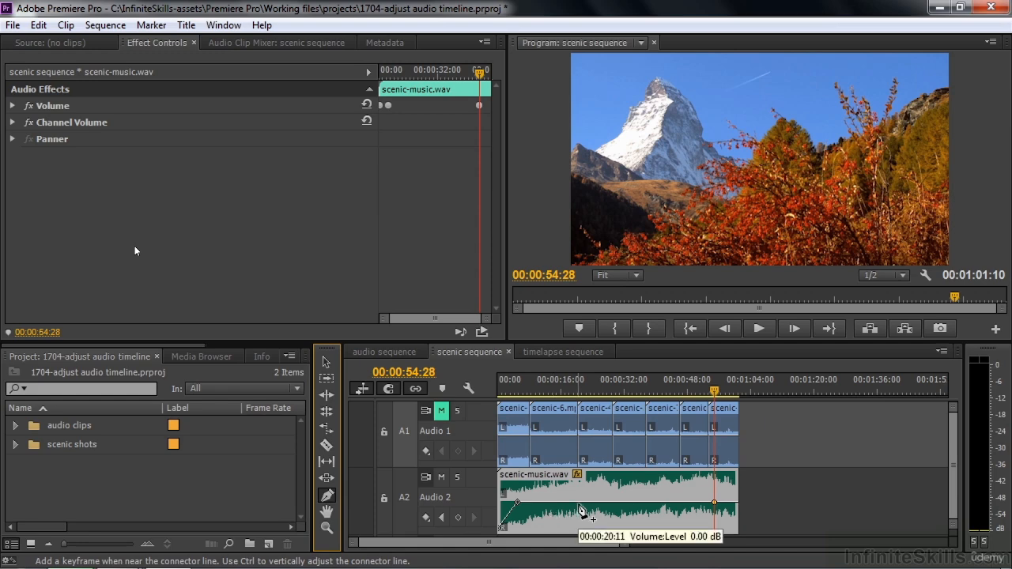
{"action": "left_click", "coordinate": [730, 504]}
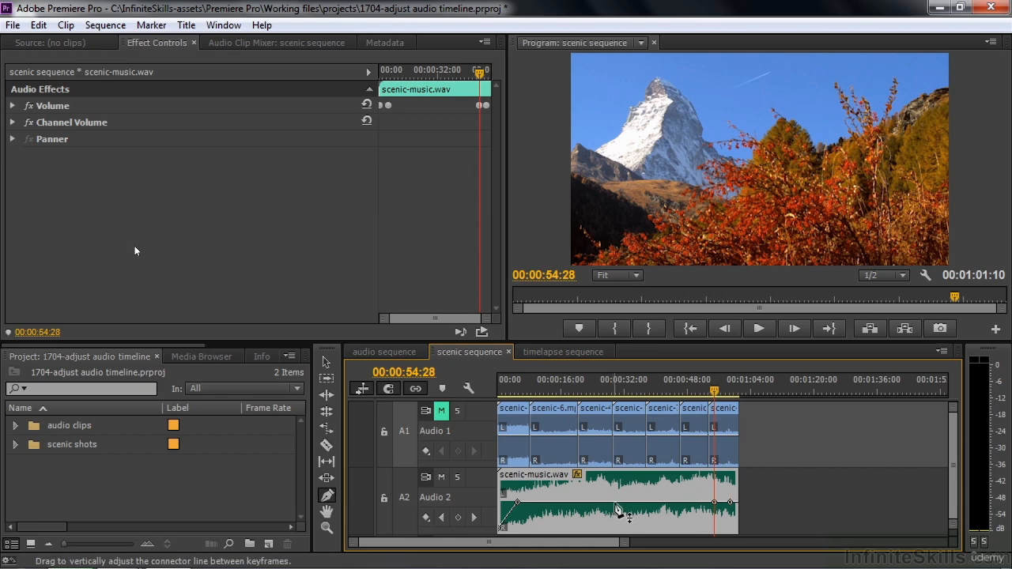
{"action": "left_click_drag", "start_coordinate": [616, 503], "coordinate": [616, 504]}
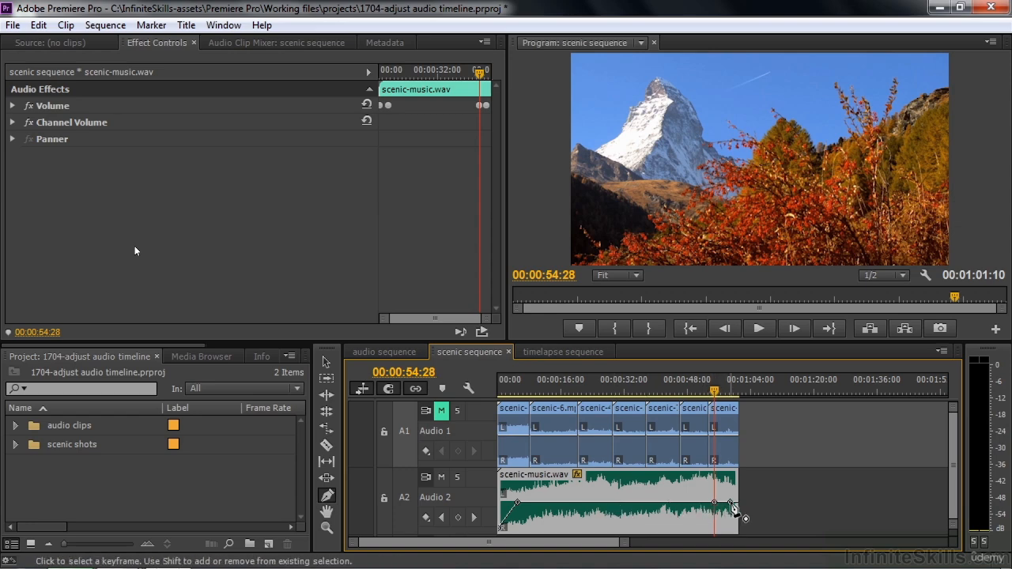
{"action": "mouse_move", "coordinate": [729, 504]}
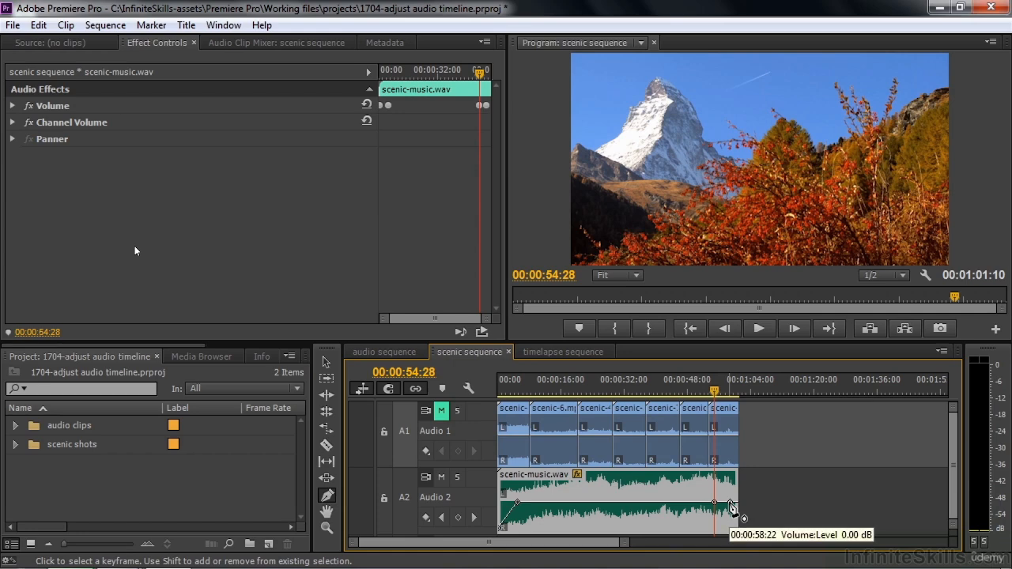
{"action": "left_click_drag", "start_coordinate": [731, 506], "coordinate": [741, 554]}
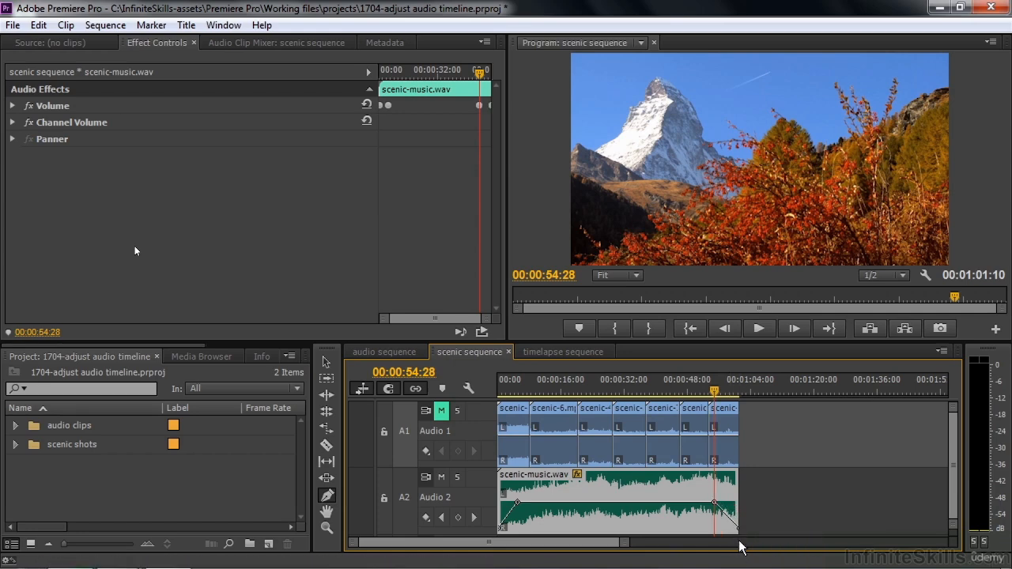
{"action": "key", "text": "space"}
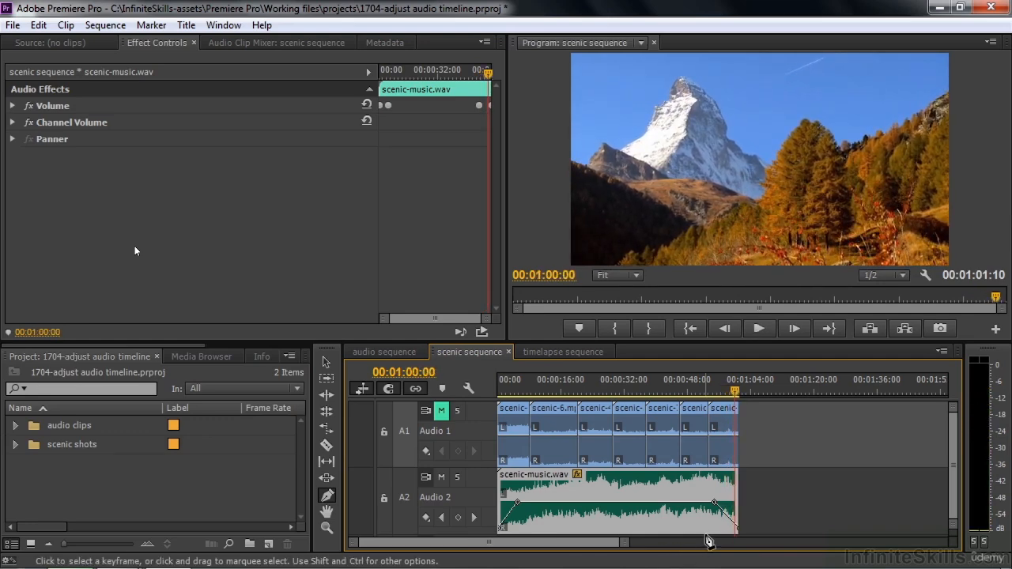
Shorten the closing fade of scenic-music.wav and reposition the opening fade's upper keyframe at about 00:00:06:08.
{"action": "mouse_move", "coordinate": [715, 503]}
{"action": "left_mouse_down"}
{"action": "mouse_move", "coordinate": [731, 510]}
{"action": "mouse_move", "coordinate": [723, 504]}
{"action": "left_mouse_up"}
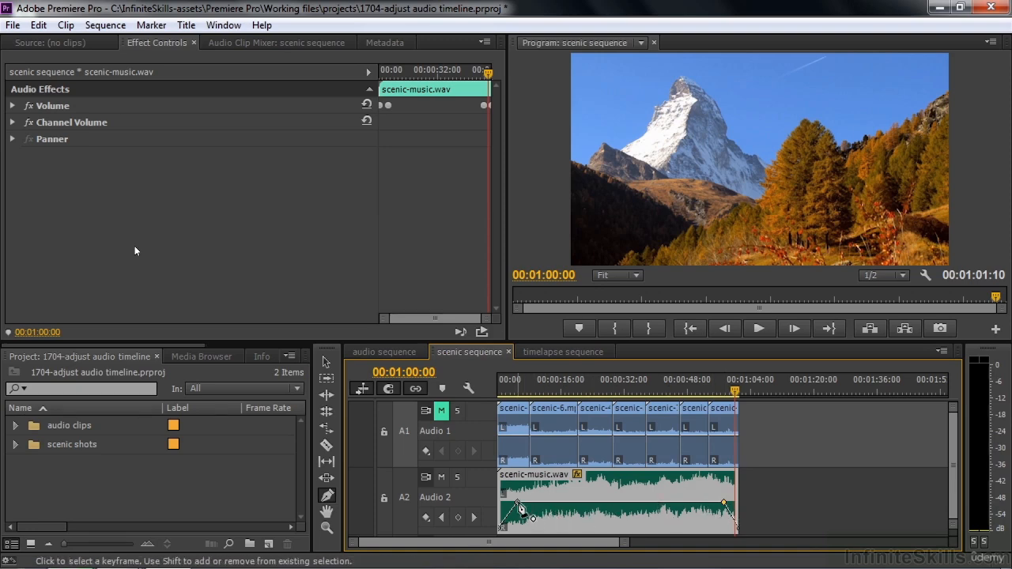
{"action": "left_click_drag", "start_coordinate": [518, 504], "coordinate": [522, 503]}
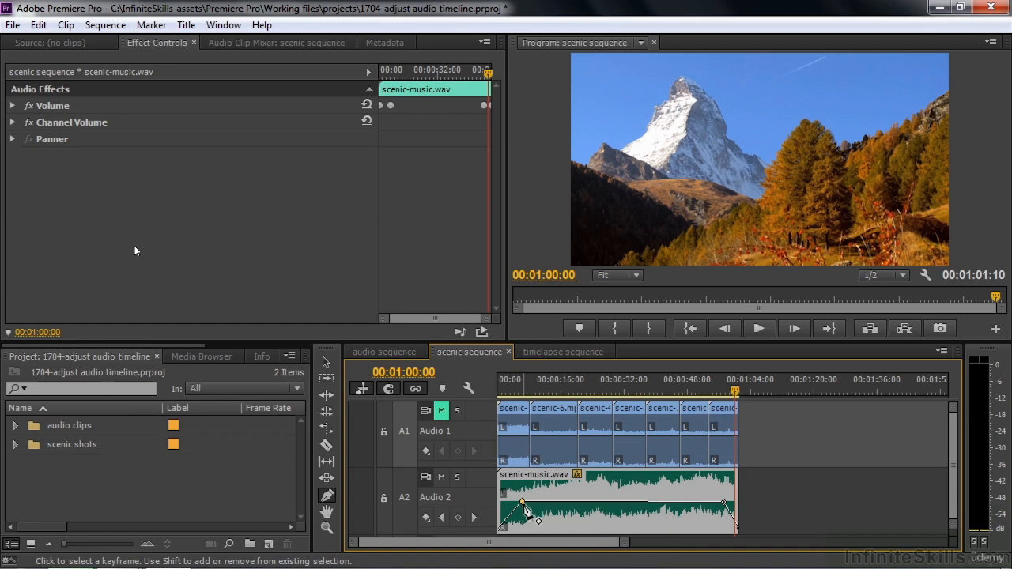
{"action": "key", "text": "Delete"}
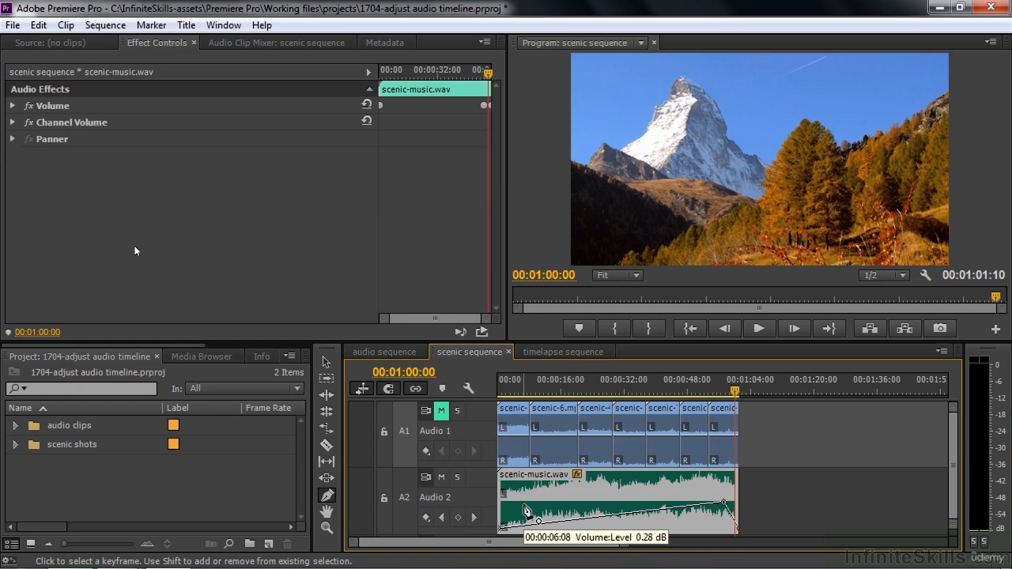
{"action": "left_click_drag", "start_coordinate": [538, 521], "coordinate": [521, 501]}
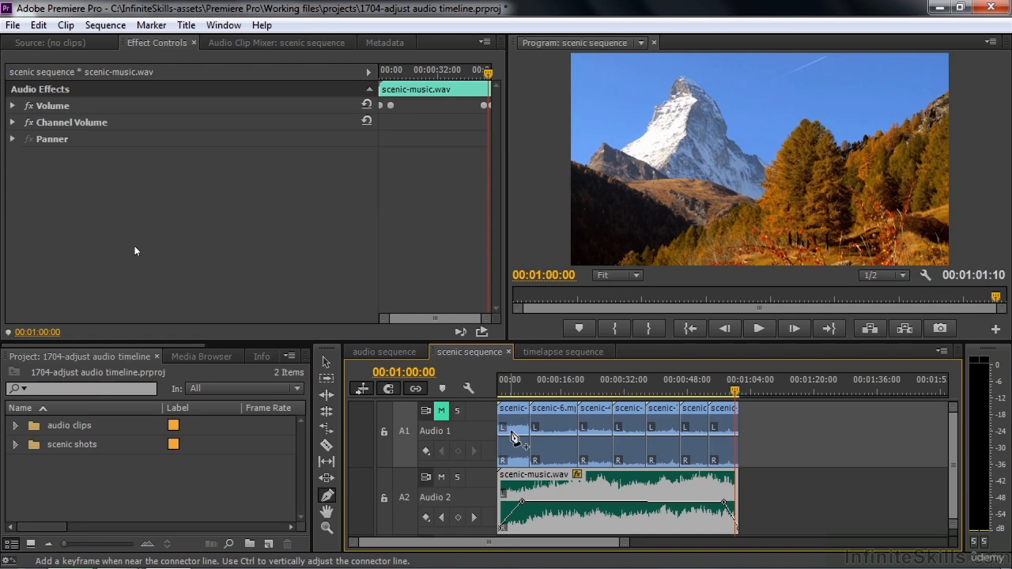
Unmute the Audio 1 track and play the sequence from its start to about 00:00:03:02.
{"action": "left_click", "coordinate": [443, 413]}
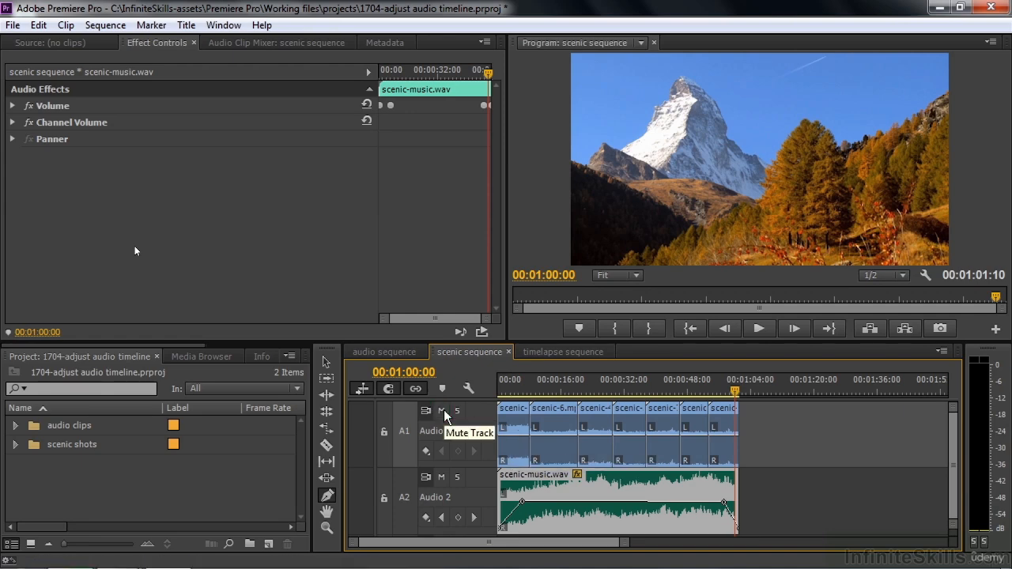
{"action": "left_click", "coordinate": [503, 386]}
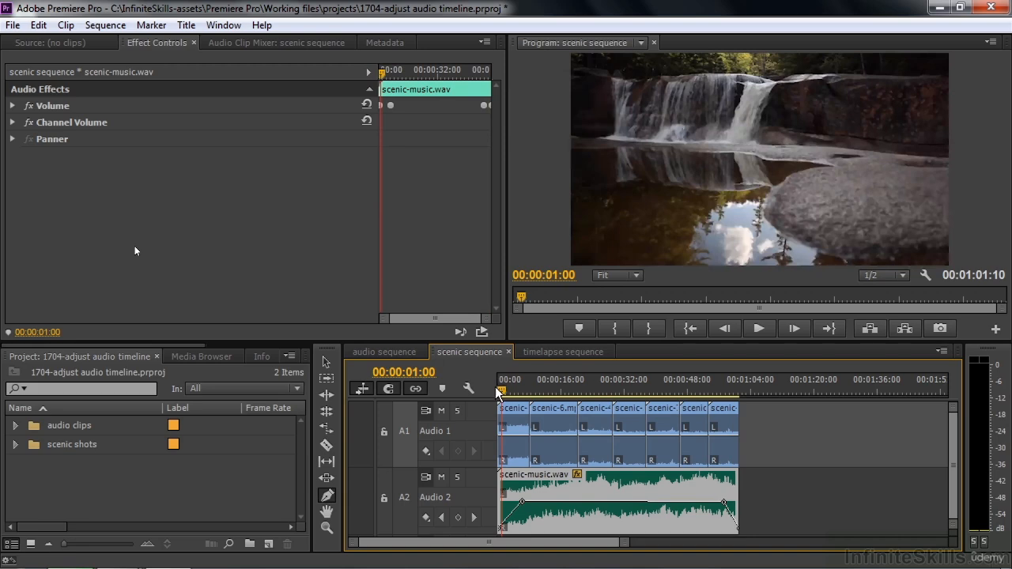
{"action": "left_click_drag", "start_coordinate": [503, 386], "coordinate": [493, 391]}
{"action": "key", "text": "space"}
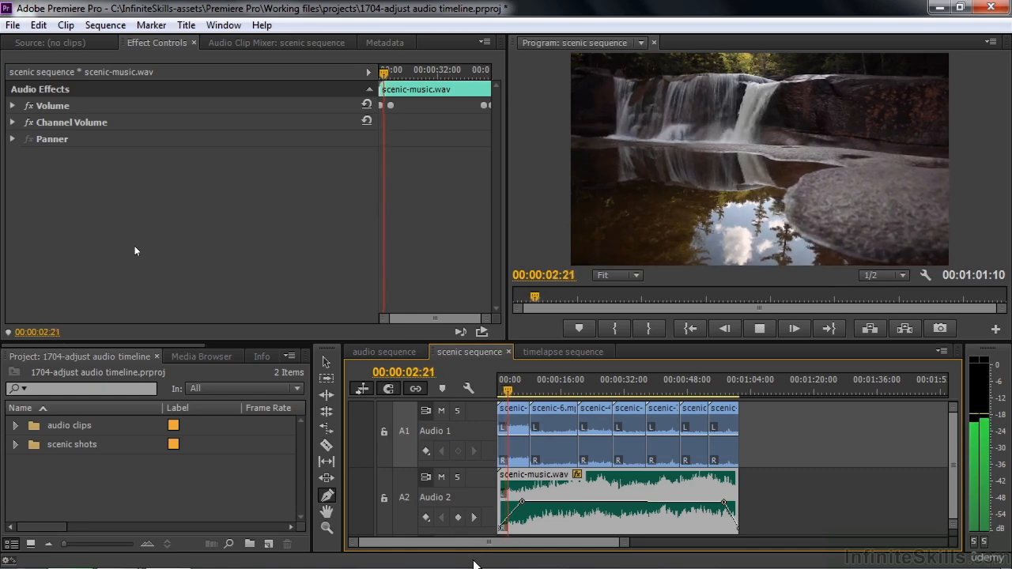
{"action": "key", "text": "space"}
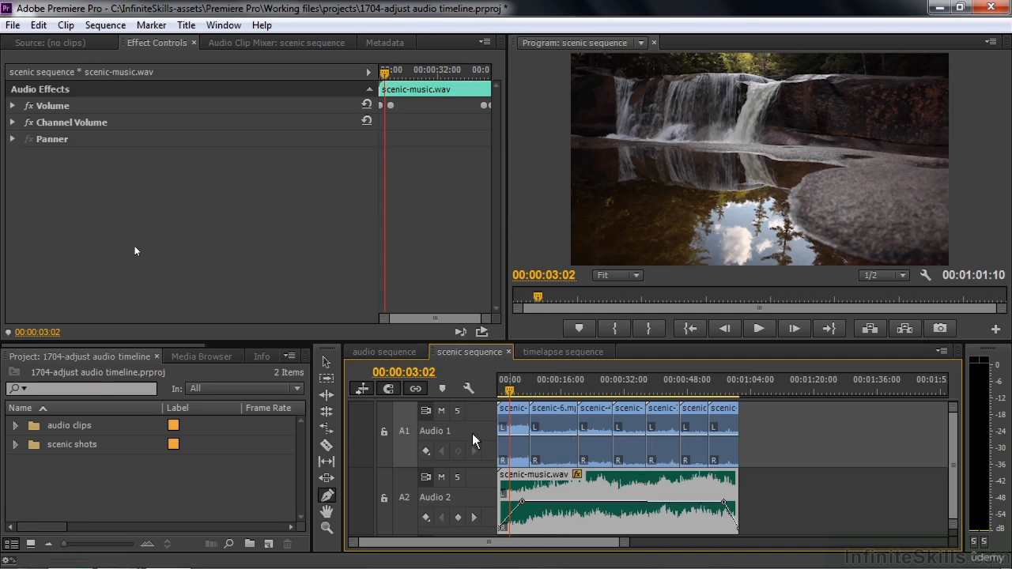
Switch Audio 1 to Track Keyframes and check which track properties can be keyframed.
{"action": "left_click", "coordinate": [426, 452]}
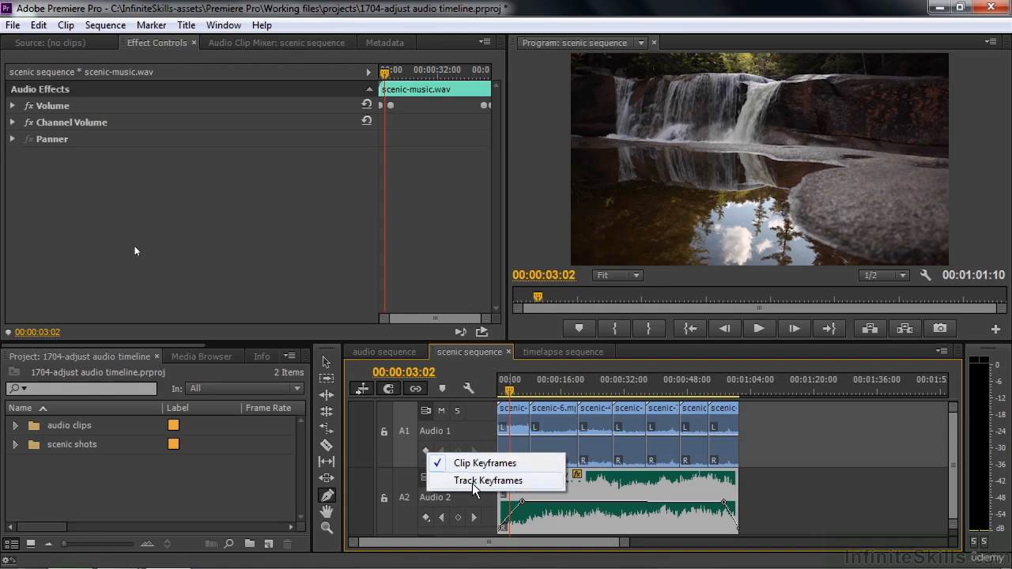
{"action": "left_click", "coordinate": [472, 482]}
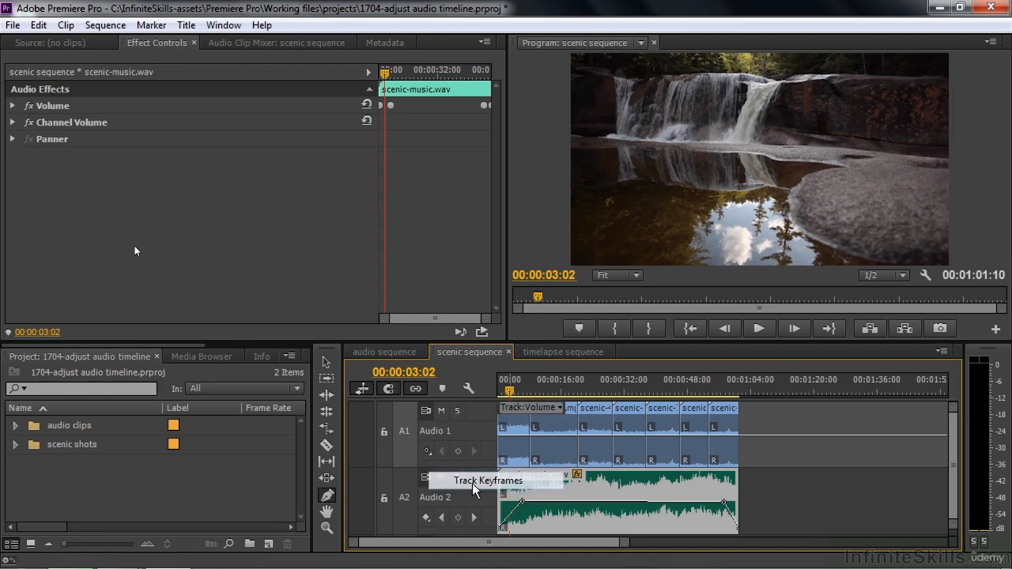
{"action": "left_click", "coordinate": [560, 409]}
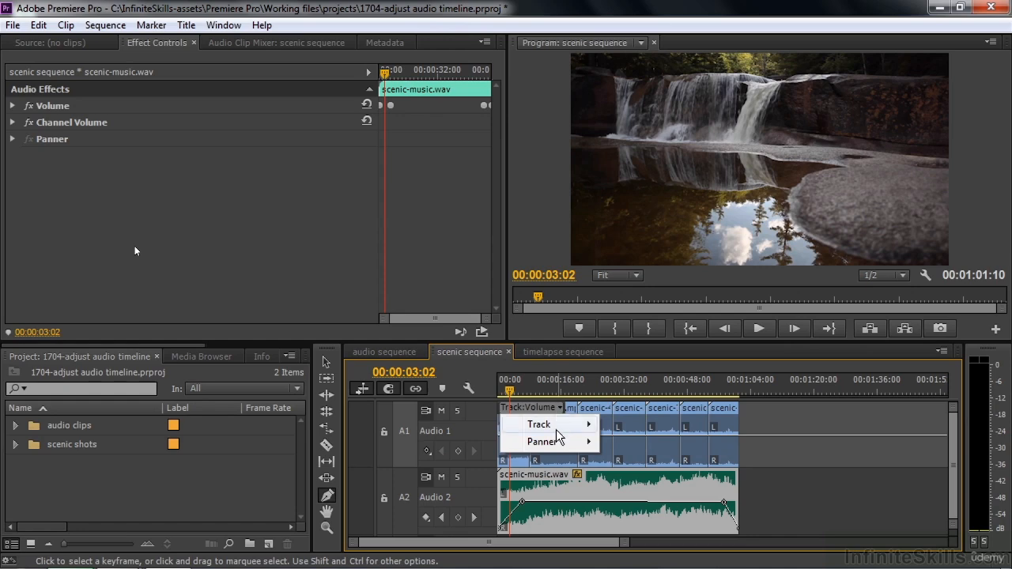
{"action": "key", "text": "Escape"}
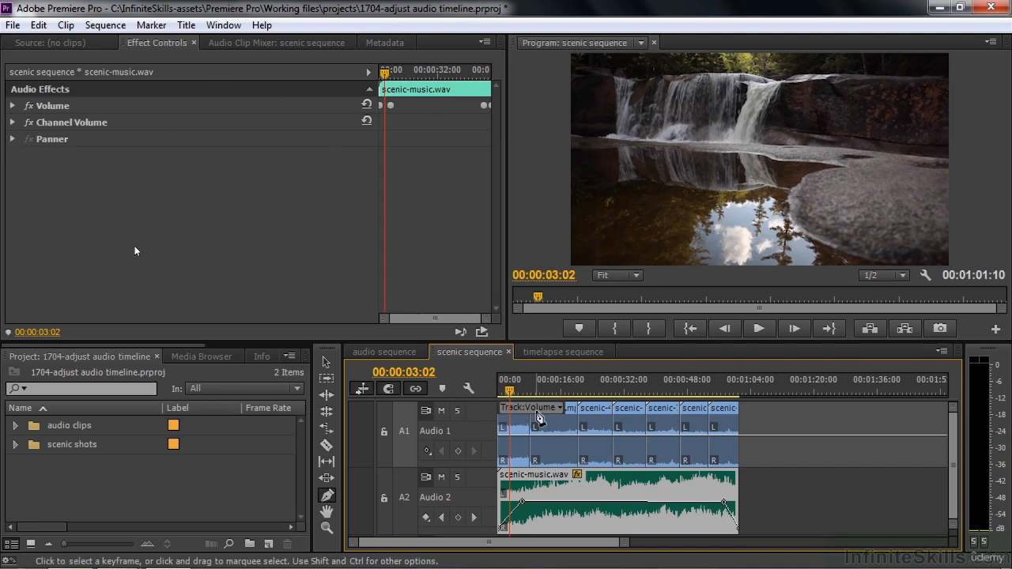
Examine the effect choices in the Audio Track Mixer and the keyframe properties of Audio 1, and close the mixer.
{"action": "left_click", "coordinate": [224, 24]}
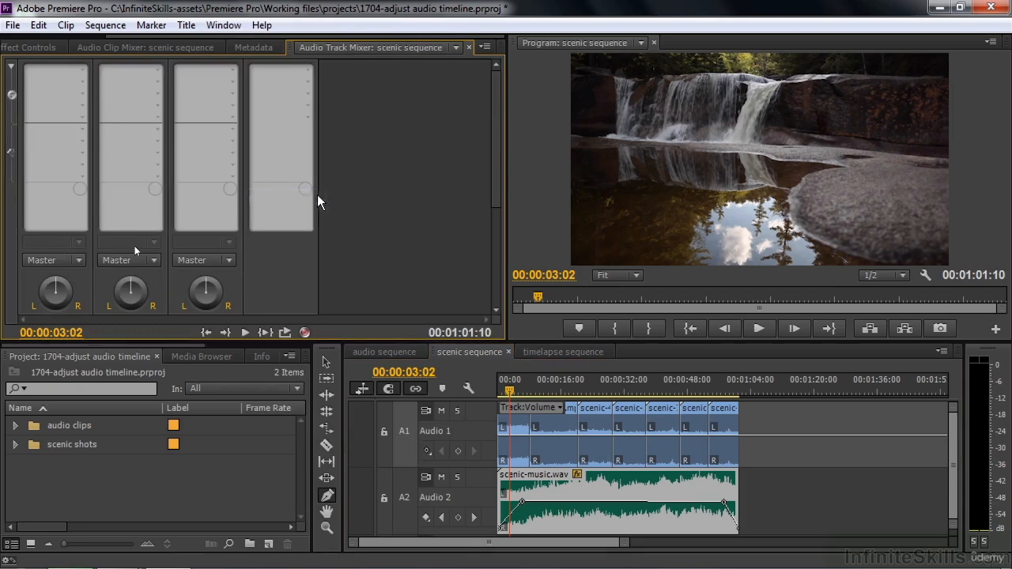
{"action": "left_click", "coordinate": [81, 74]}
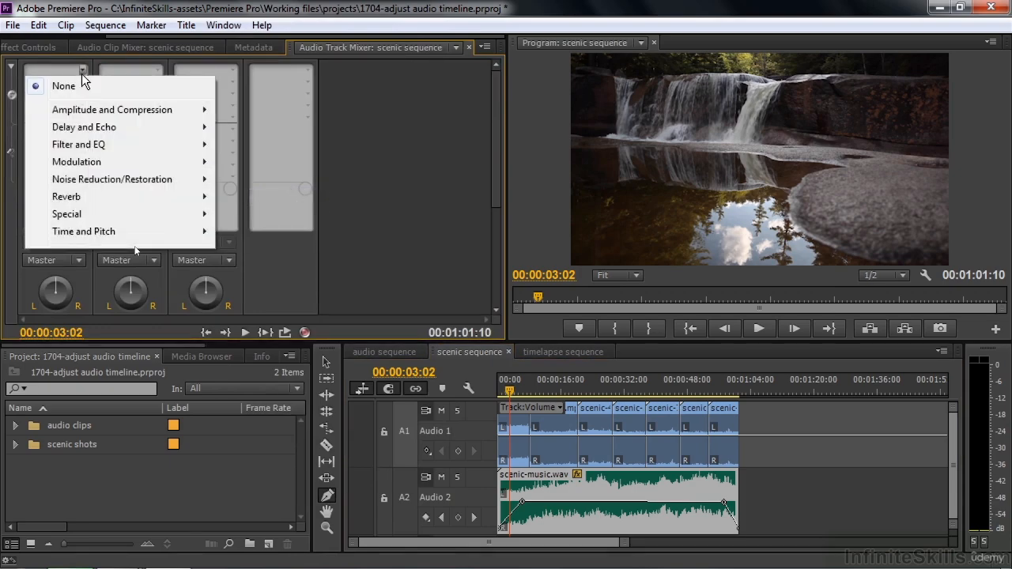
{"action": "left_click", "coordinate": [393, 128]}
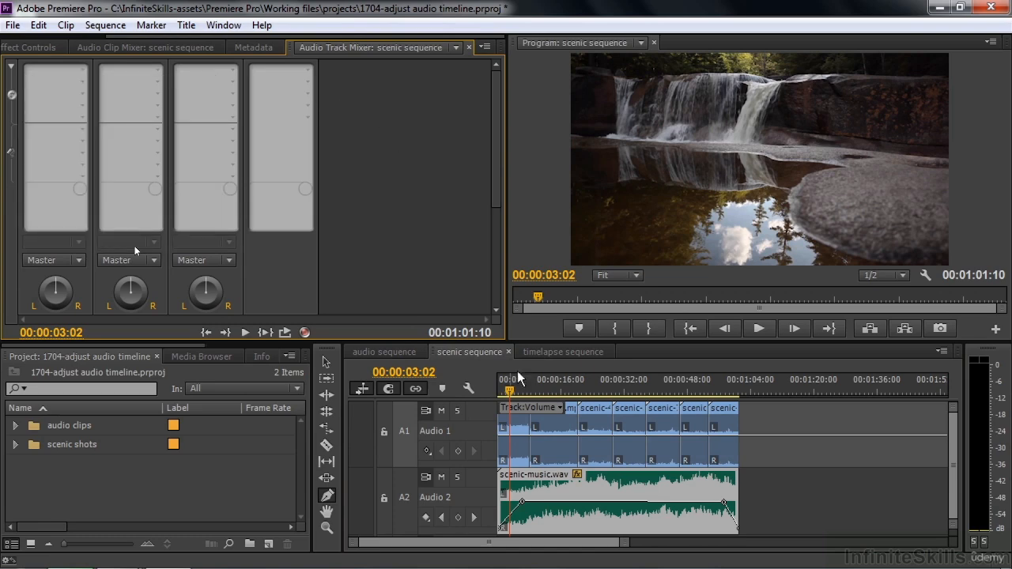
{"action": "left_click", "coordinate": [559, 408]}
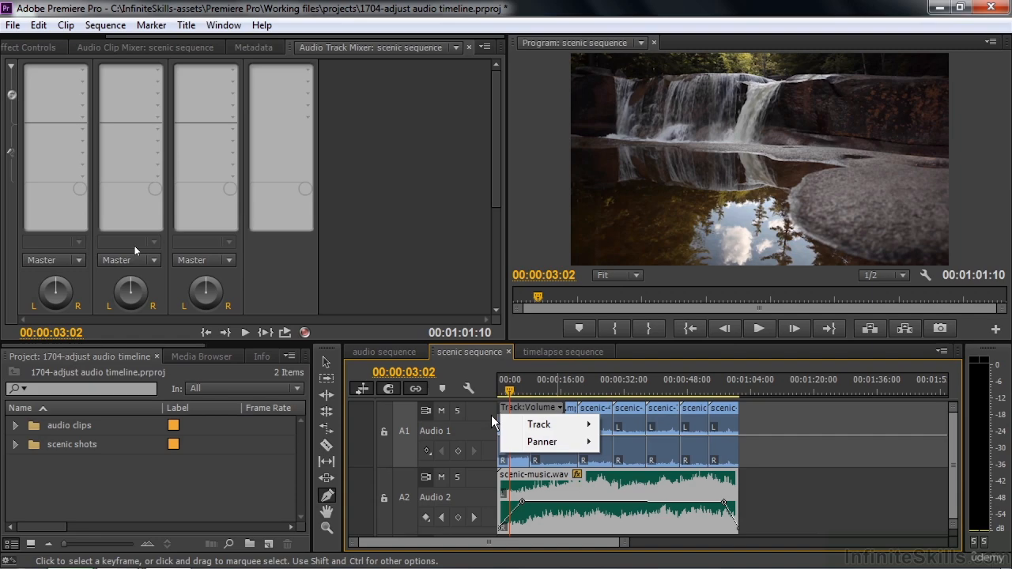
{"action": "left_click", "coordinate": [469, 47]}
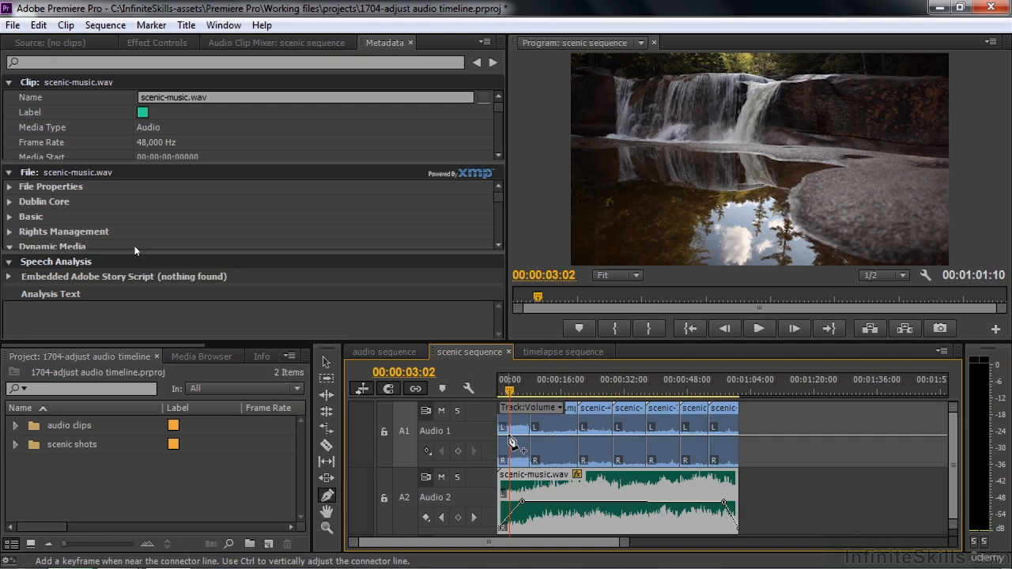
Add track volume keyframes to Audio 1 at 00:00:03:02 and 00:00:01:24.
{"action": "mouse_move", "coordinate": [512, 442]}
{"action": "left_click", "coordinate": [327, 362]}
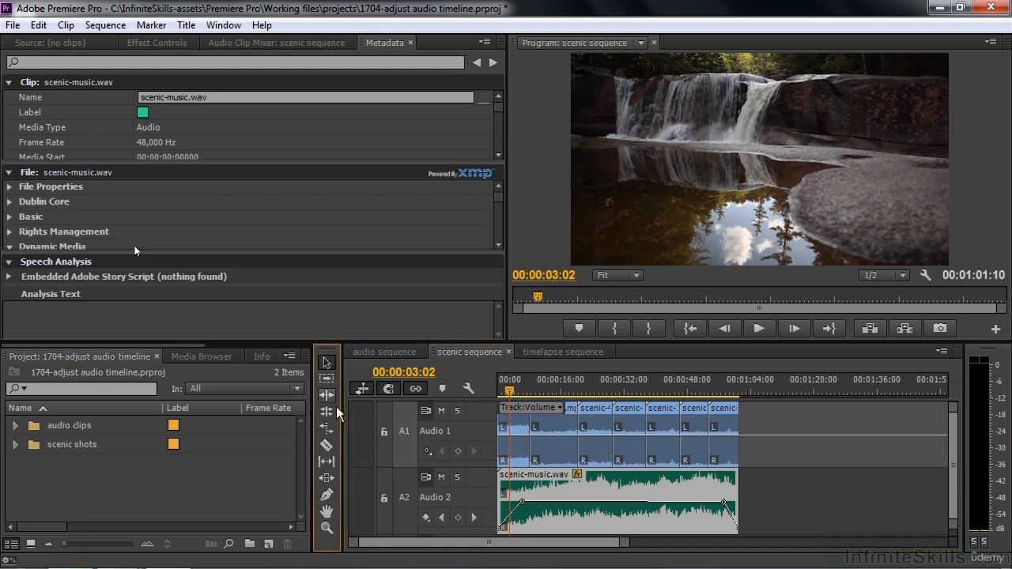
{"action": "left_click", "coordinate": [459, 449]}
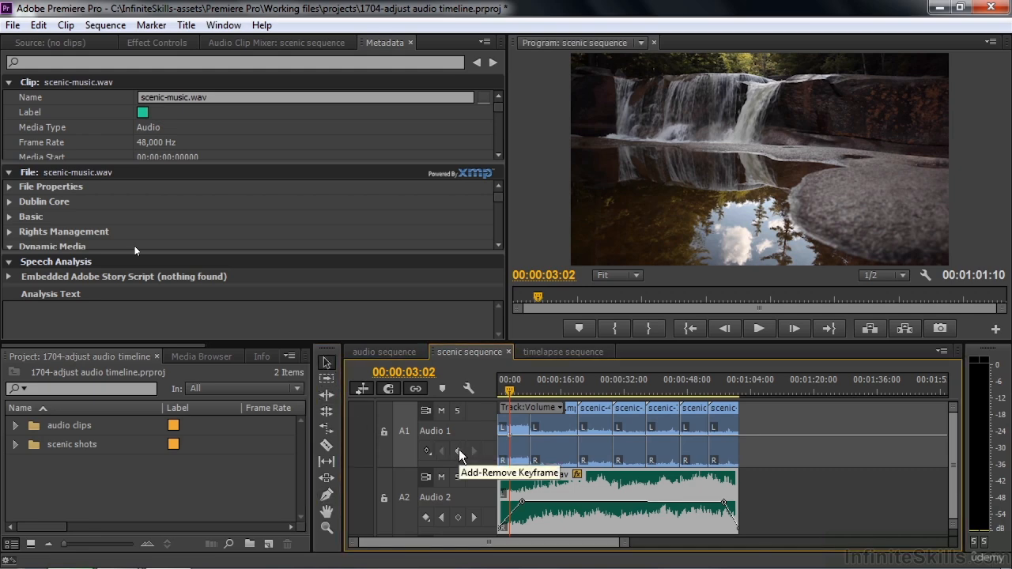
{"action": "left_click_drag", "start_coordinate": [510, 392], "coordinate": [505, 393]}
{"action": "left_click", "coordinate": [458, 450]}
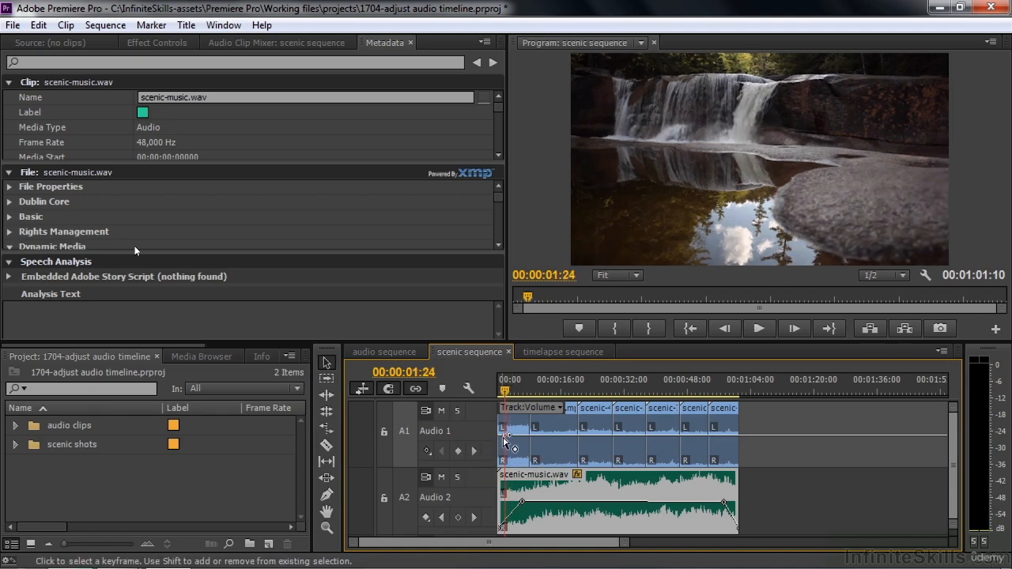
Move the earlier Audio 1 volume keyframe to 00:00:00:00 at -∞ dB and play the fade-in from the sequence start.
{"action": "left_click_drag", "start_coordinate": [505, 436], "coordinate": [501, 460]}
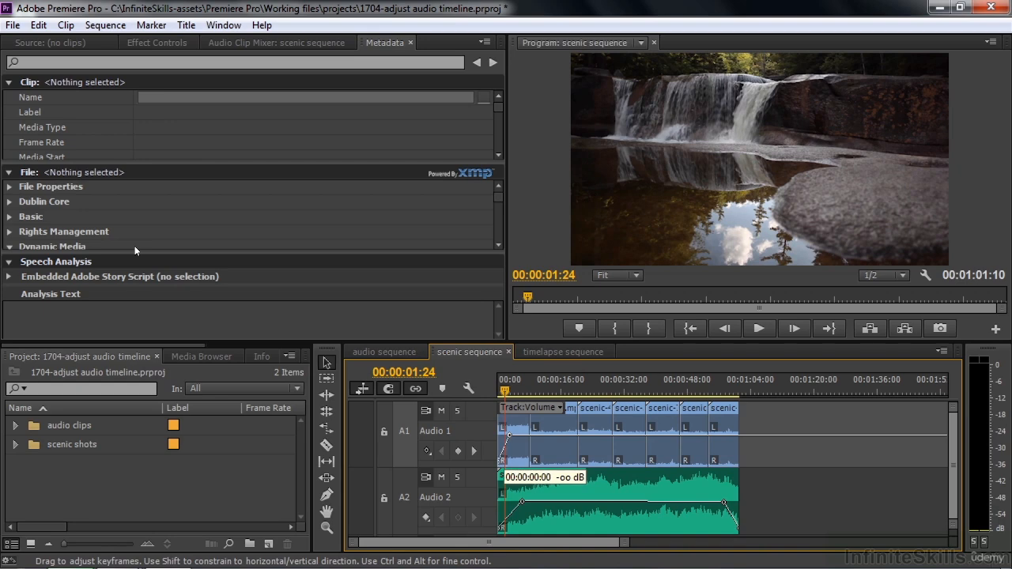
{"action": "left_click_drag", "start_coordinate": [505, 390], "coordinate": [498, 391]}
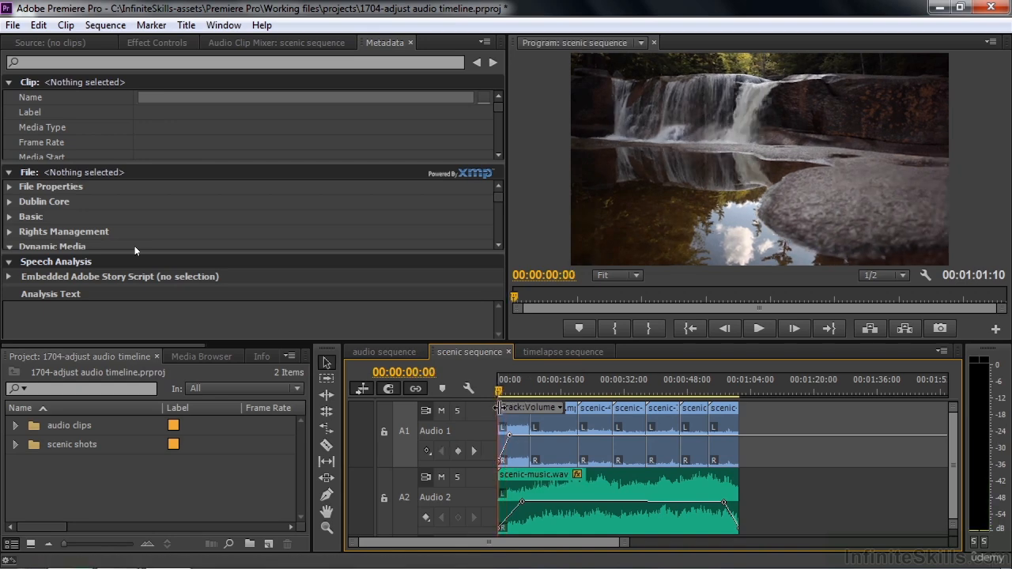
{"action": "key", "text": "space"}
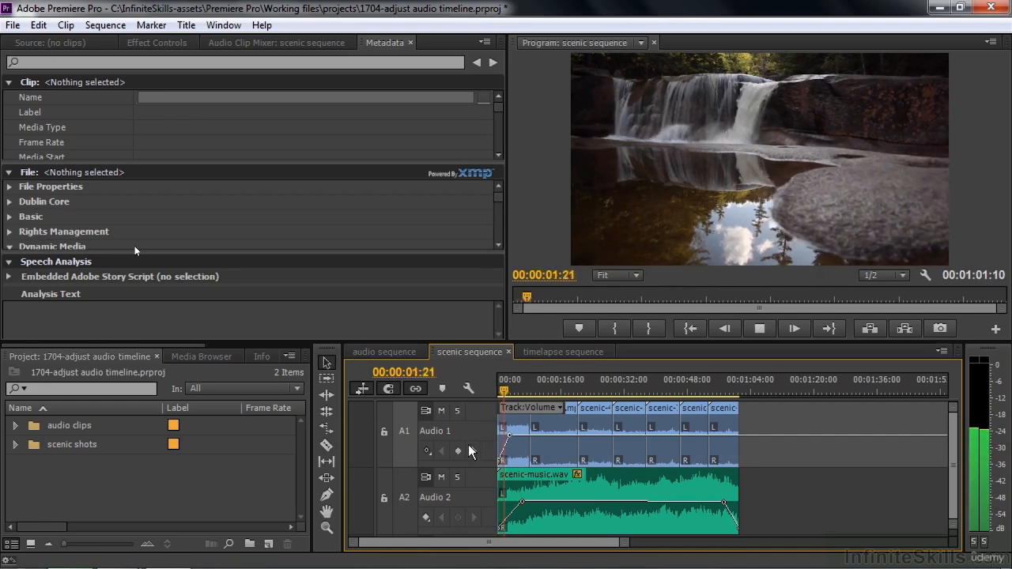
{"action": "key", "text": "space"}
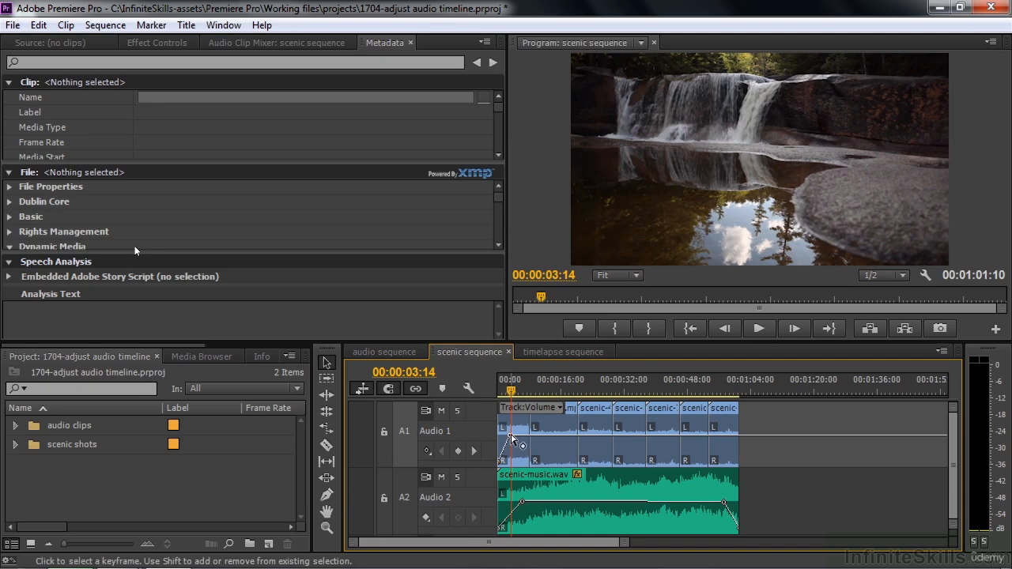
Lower the Audio 1 track volume after the fade-in to about -3.4 dB and play it across the first cut.
{"action": "left_click_drag", "start_coordinate": [512, 439], "coordinate": [511, 445]}
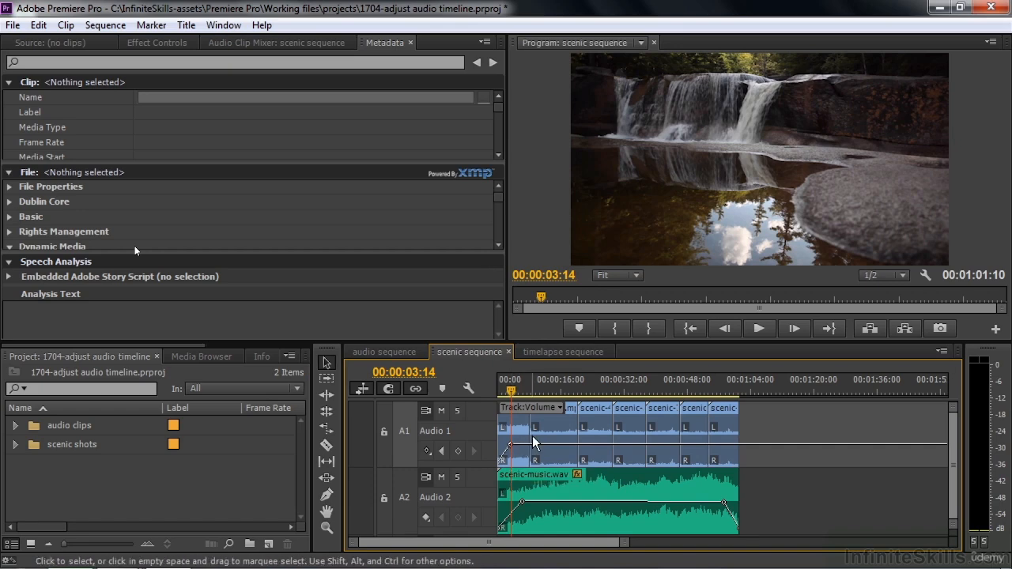
{"action": "key", "text": "space"}
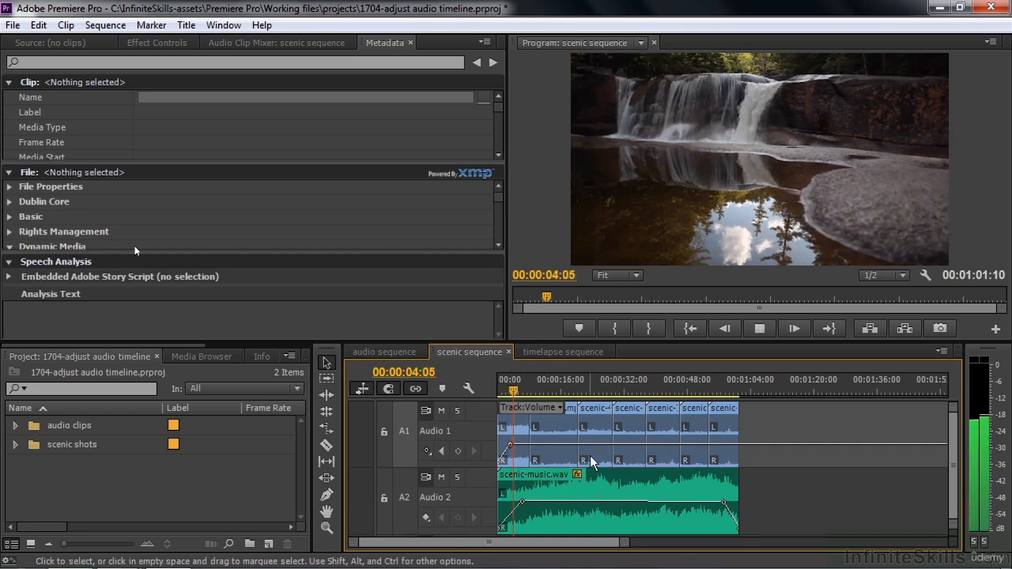
{"action": "key", "text": "space"}
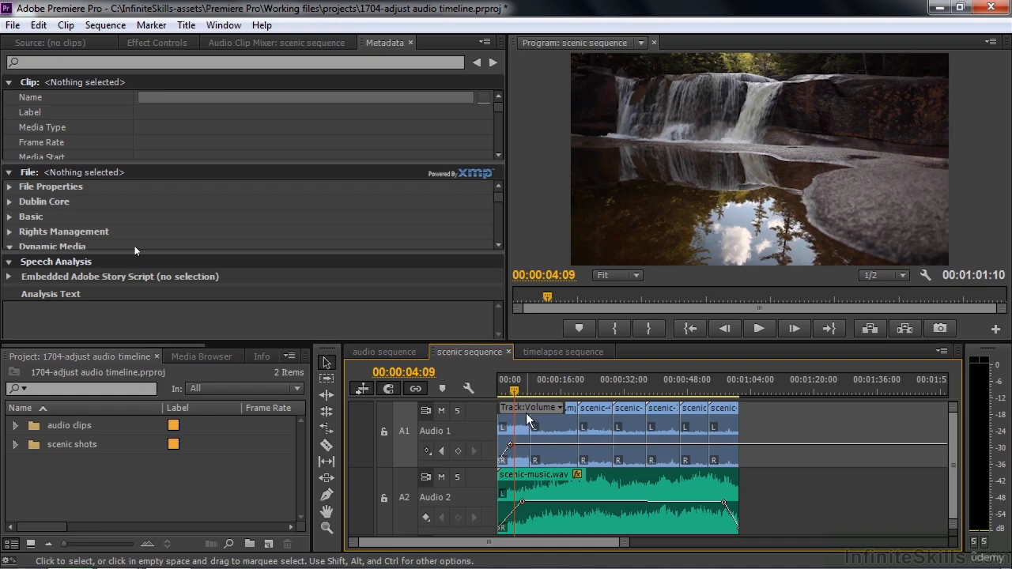
{"action": "left_click_drag", "start_coordinate": [522, 390], "coordinate": [530, 392]}
{"action": "key", "text": "space"}
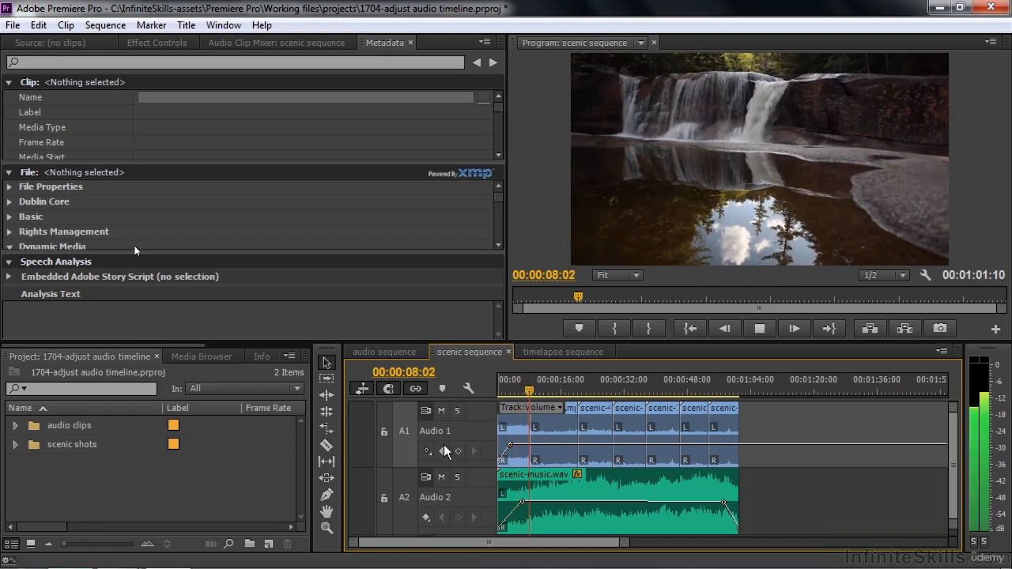
{"action": "key", "text": "space"}
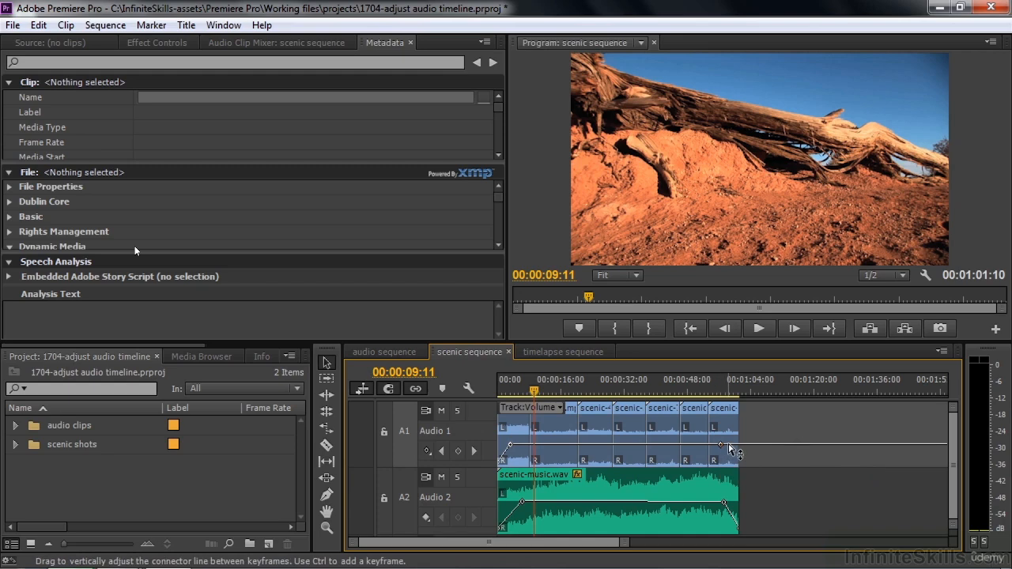
Add two track volume keyframes near the end of Audio 1 to fade it out, and play the sequence's ending.
{"action": "left_click", "coordinate": [721, 448], "text": "ctrl"}
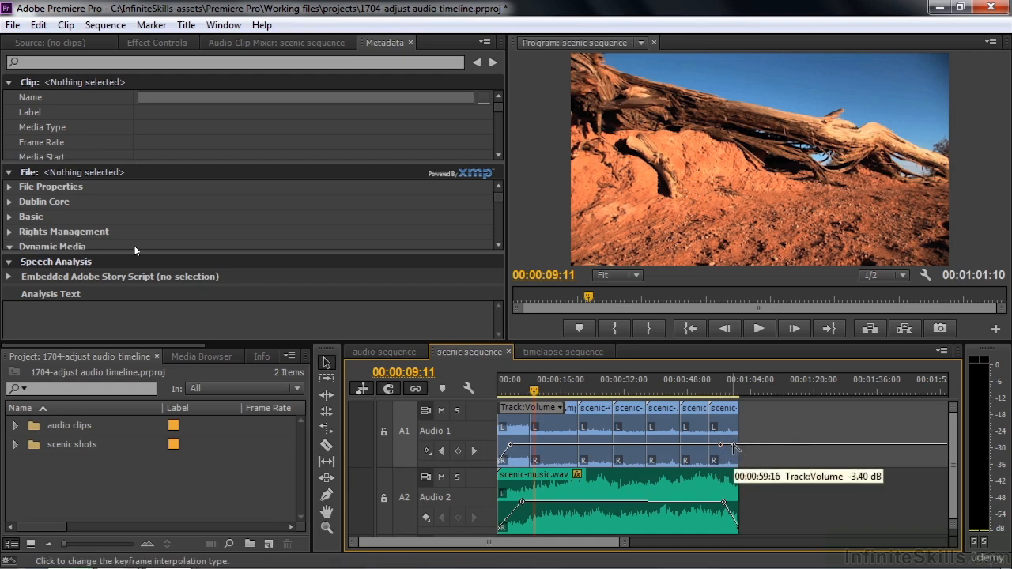
{"action": "left_click_drag", "start_coordinate": [733, 448], "coordinate": [739, 462]}
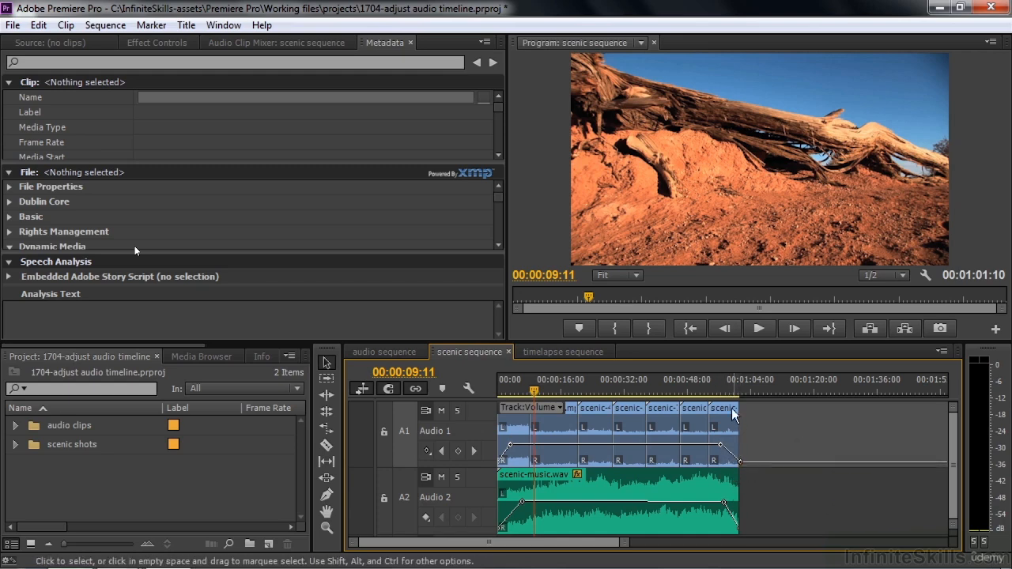
{"action": "left_click", "coordinate": [719, 386]}
{"action": "key", "text": "space"}
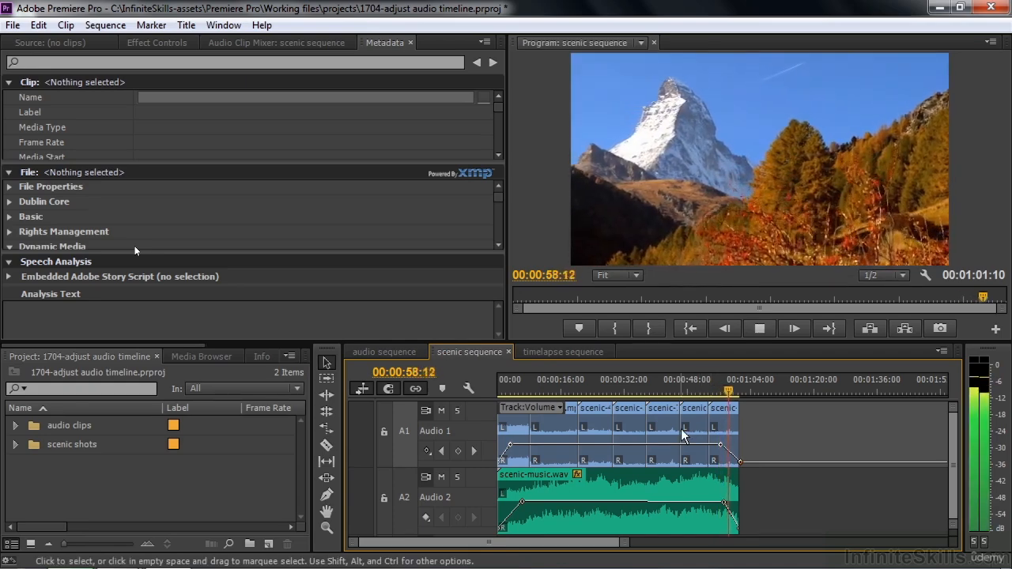
{"action": "key", "text": "space"}
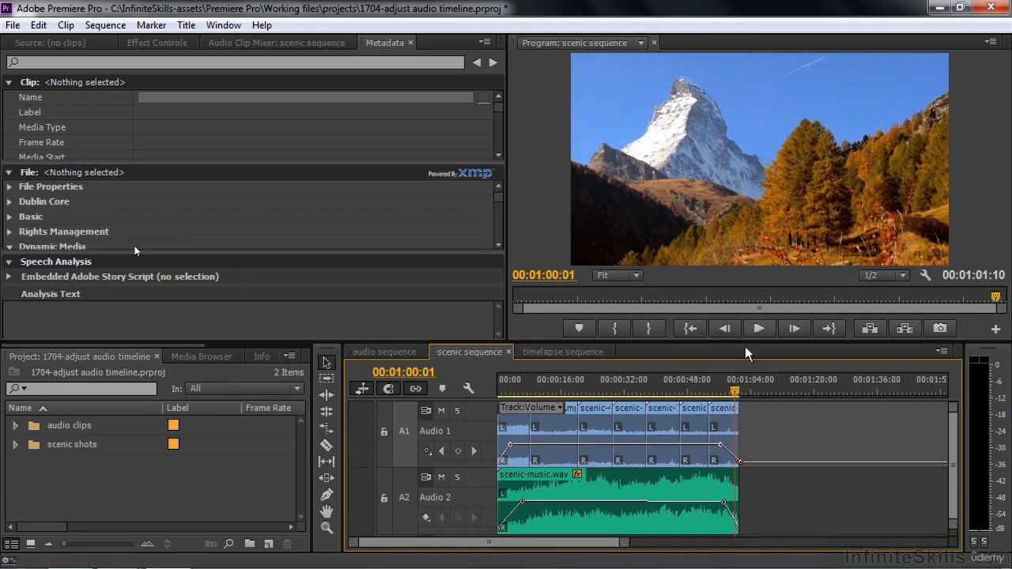
Shift the fade-out keyframes of scenic-music.wav earlier so the music fades before Audio 1, and play the ending.
{"action": "left_click_drag", "start_coordinate": [723, 503], "coordinate": [716, 528]}
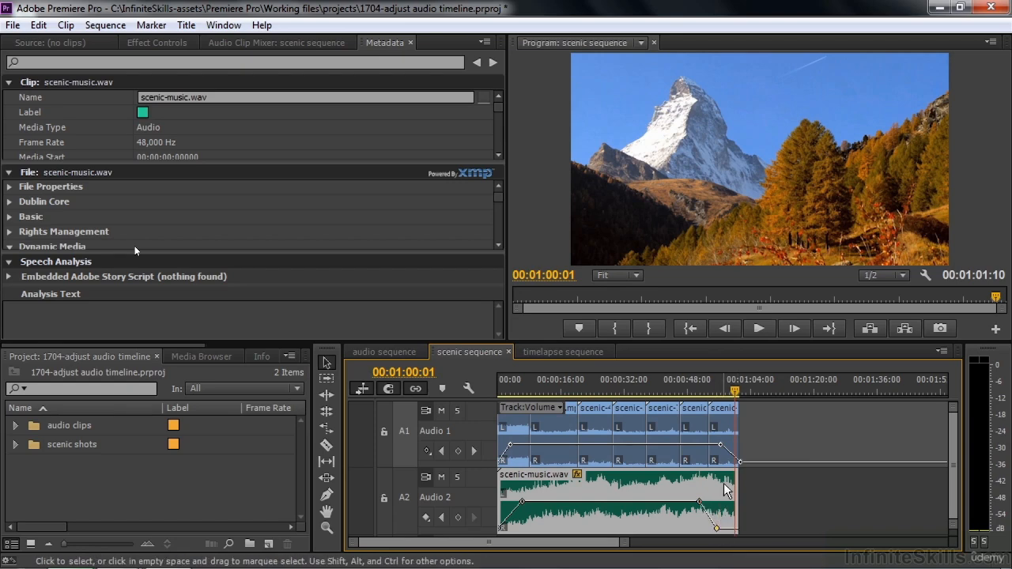
{"action": "left_click", "coordinate": [709, 386]}
{"action": "key", "text": "space"}
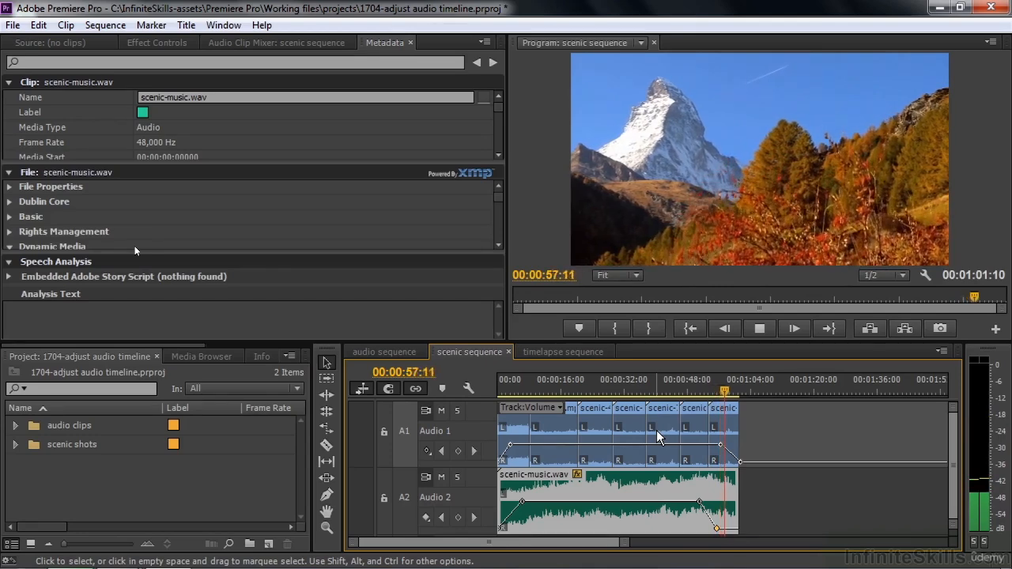
{"action": "key", "text": "space"}
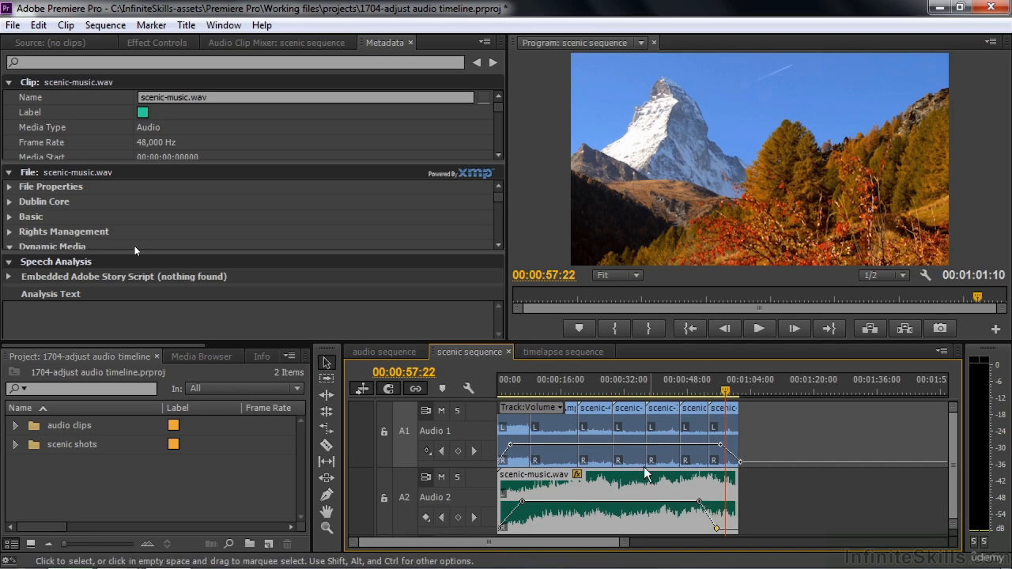
Open the timelapse sequence and enlarge its Audio 1 and Audio 2 tracks to show the waveforms.
{"action": "left_click", "coordinate": [583, 352]}
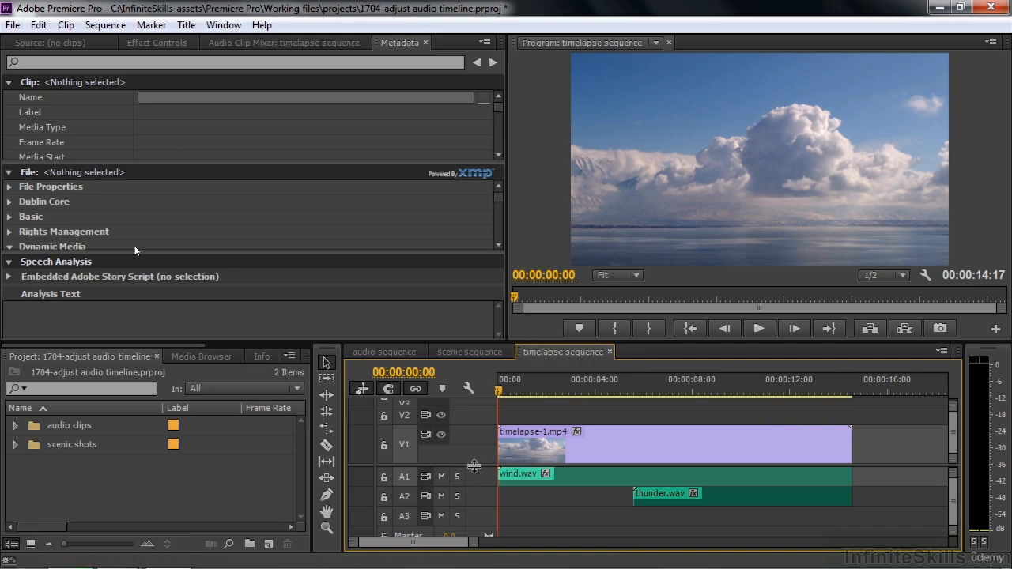
{"action": "left_click_drag", "start_coordinate": [474, 467], "coordinate": [479, 414]}
{"action": "left_click_drag", "start_coordinate": [477, 454], "coordinate": [475, 491]}
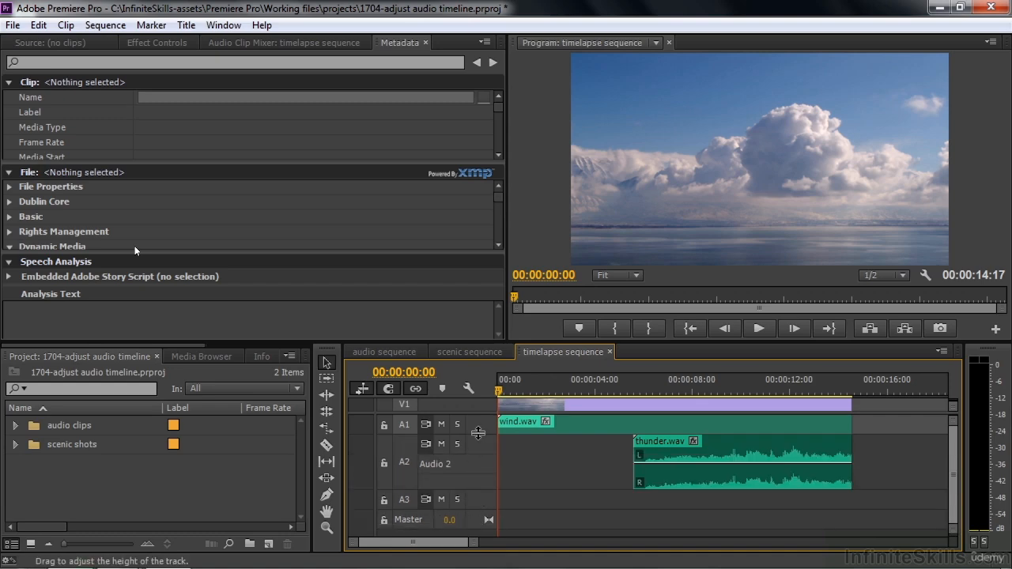
{"action": "left_click_drag", "start_coordinate": [478, 434], "coordinate": [482, 473]}
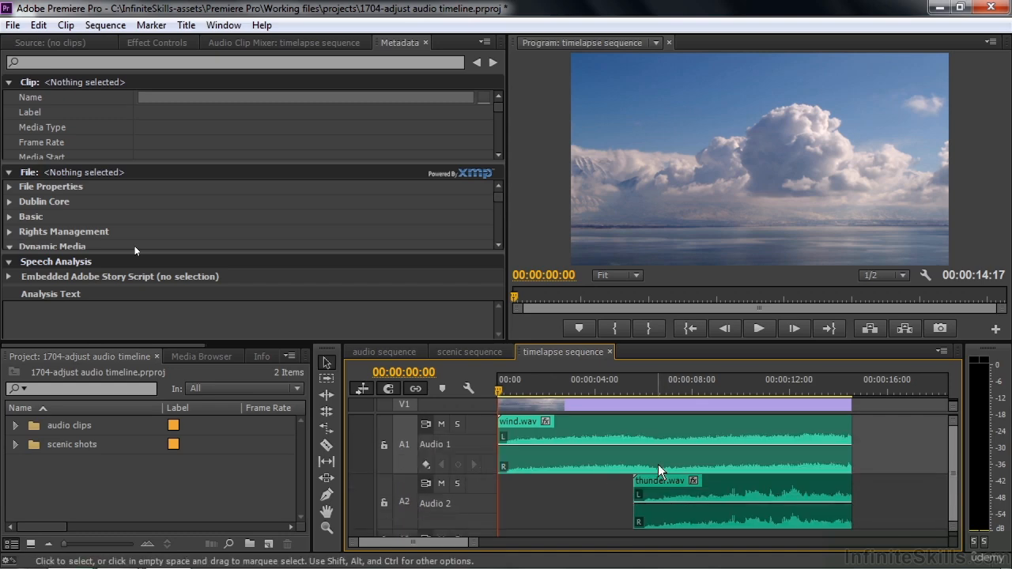
Play the timelapse sequence from 00:00:07:15 to 00:00:10:23 to hear the wind and thunder together.
{"action": "left_click", "coordinate": [680, 386]}
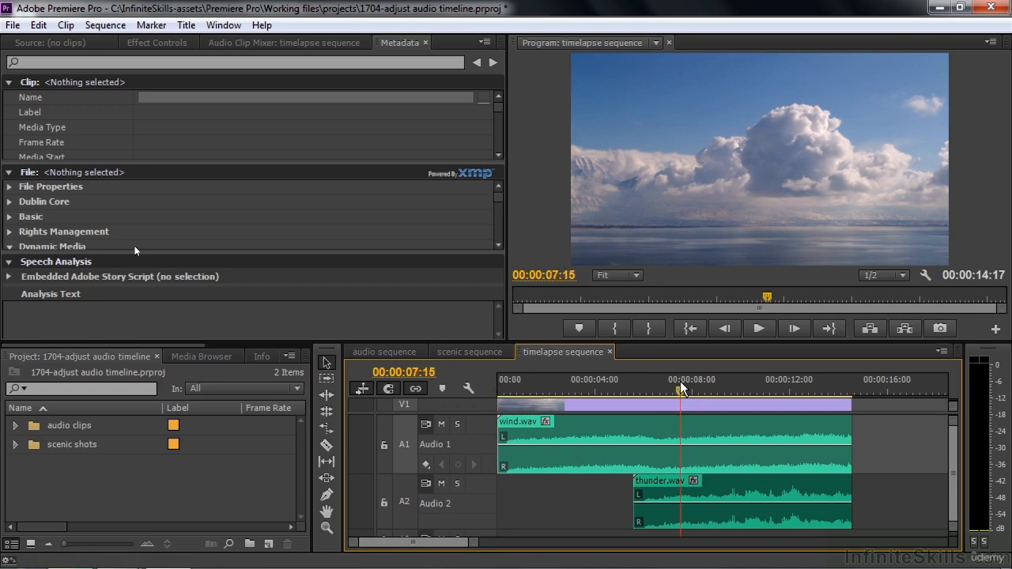
{"action": "key", "text": "space"}
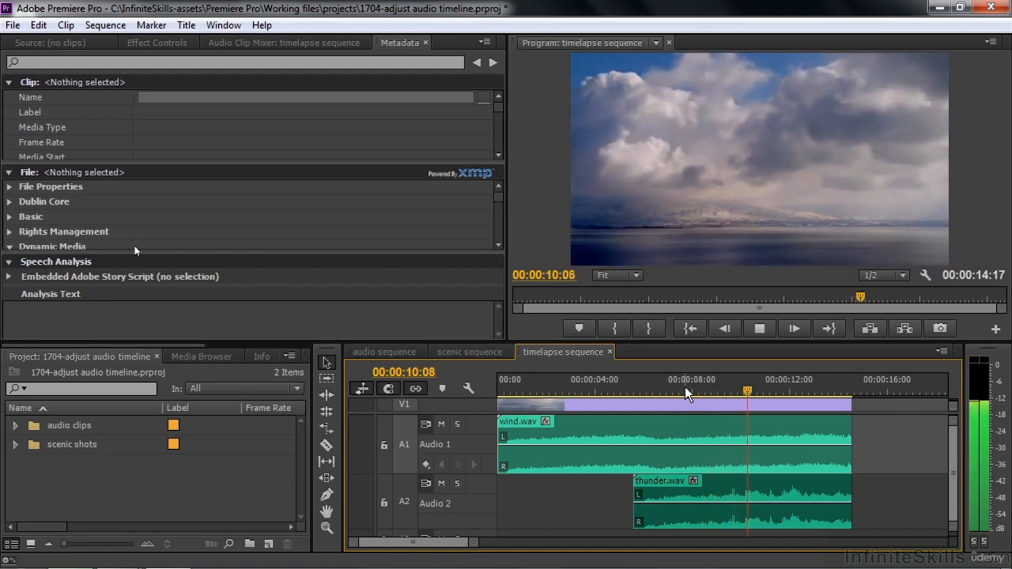
{"action": "key", "text": "space"}
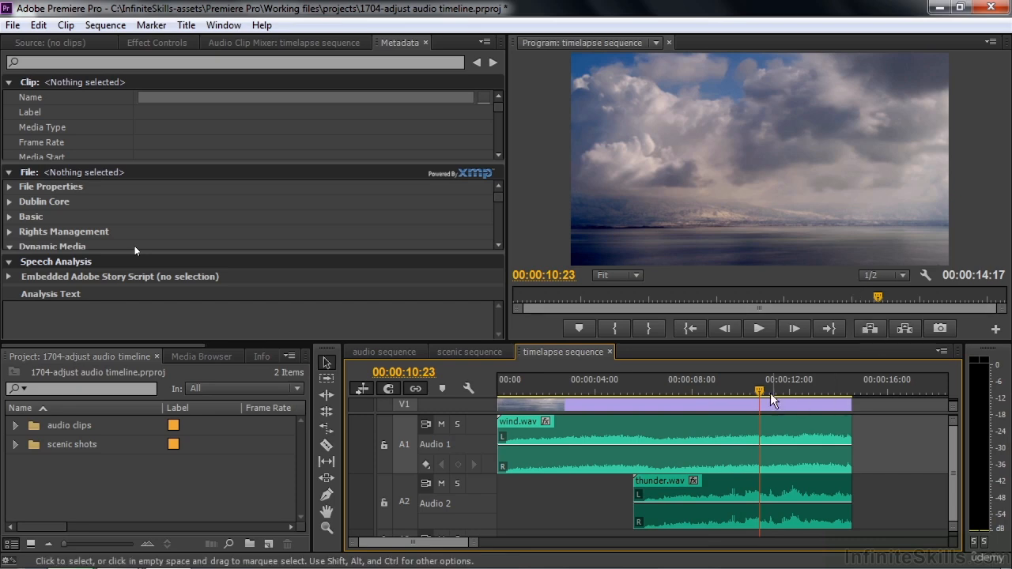
Show the Volume effect's Level settings and keyframe graph for the wind.wav clip.
{"action": "left_click", "coordinate": [595, 426]}
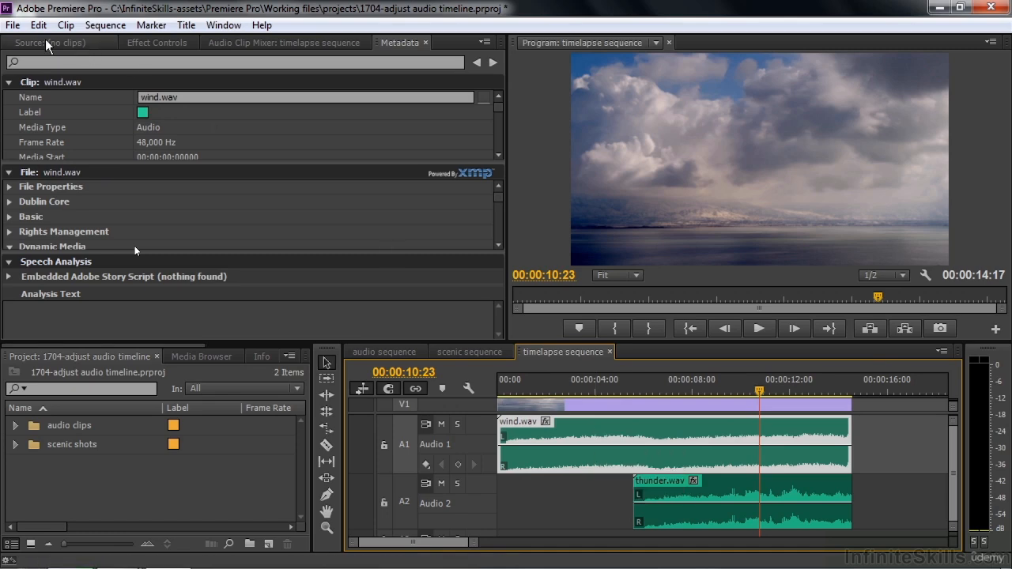
{"action": "left_click", "coordinate": [158, 43]}
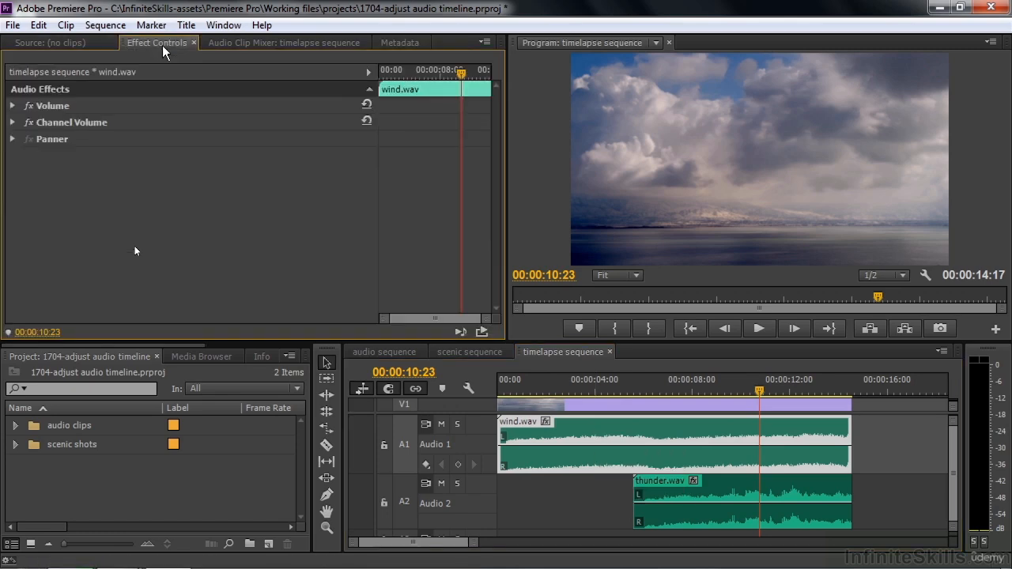
{"action": "left_click", "coordinate": [12, 106]}
{"action": "left_click", "coordinate": [23, 138]}
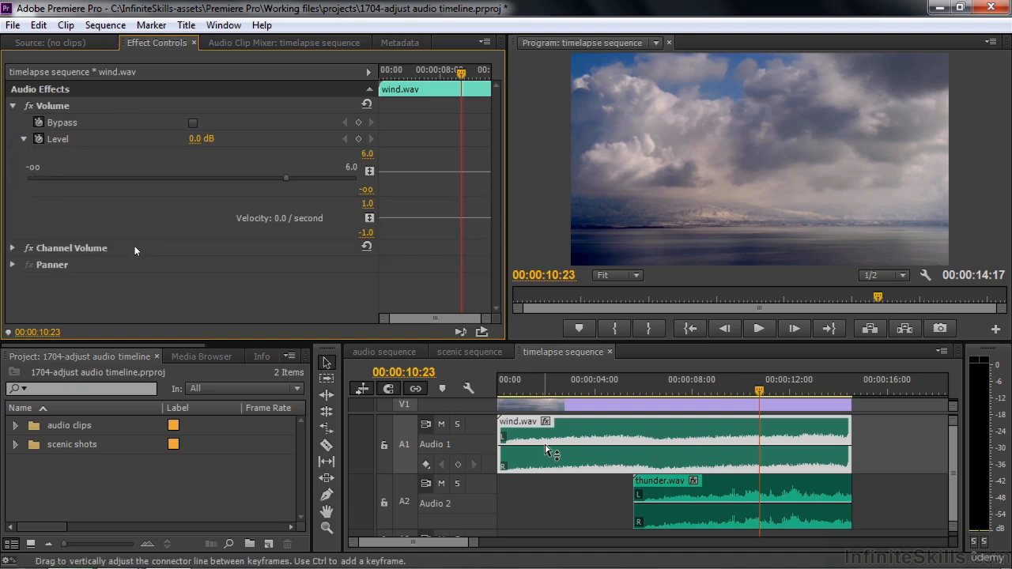
Add four volume level keyframes to wind.wav, fading it in from -∞ at its start and out to -∞ at its end.
{"action": "left_click", "coordinate": [545, 447], "text": "ctrl"}
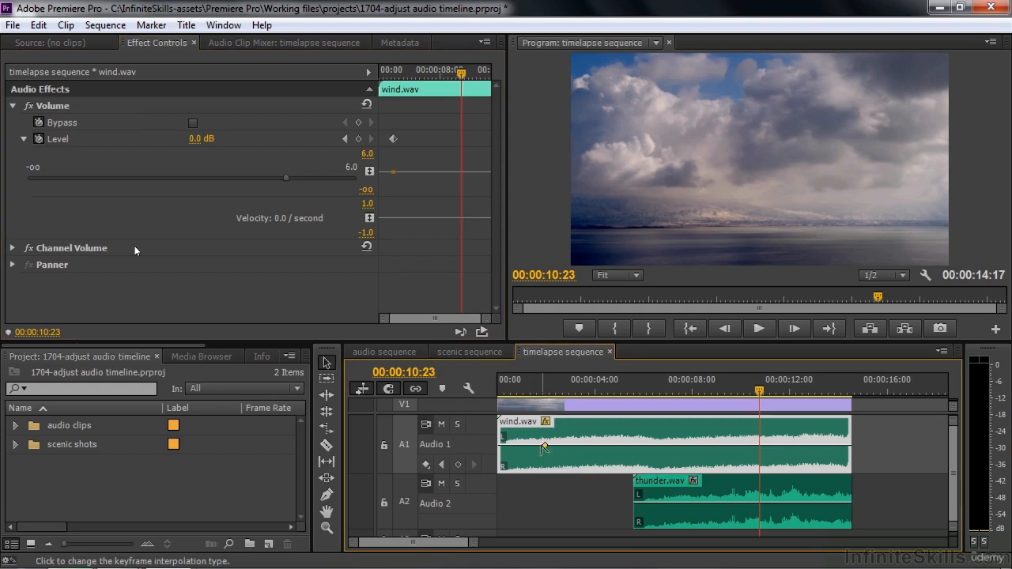
{"action": "left_click", "coordinate": [520, 447], "text": "ctrl"}
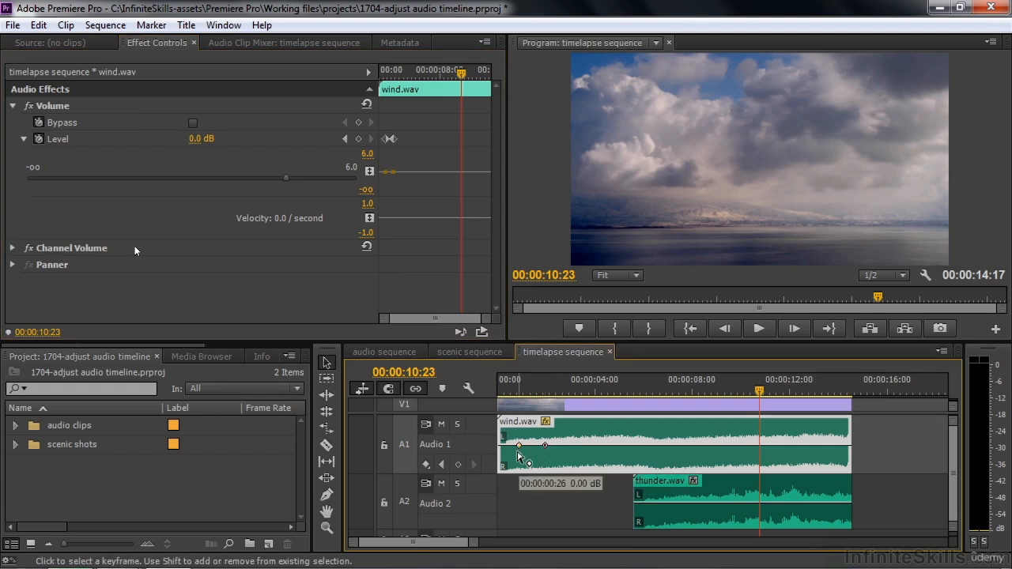
{"action": "left_click_drag", "start_coordinate": [519, 446], "coordinate": [499, 495]}
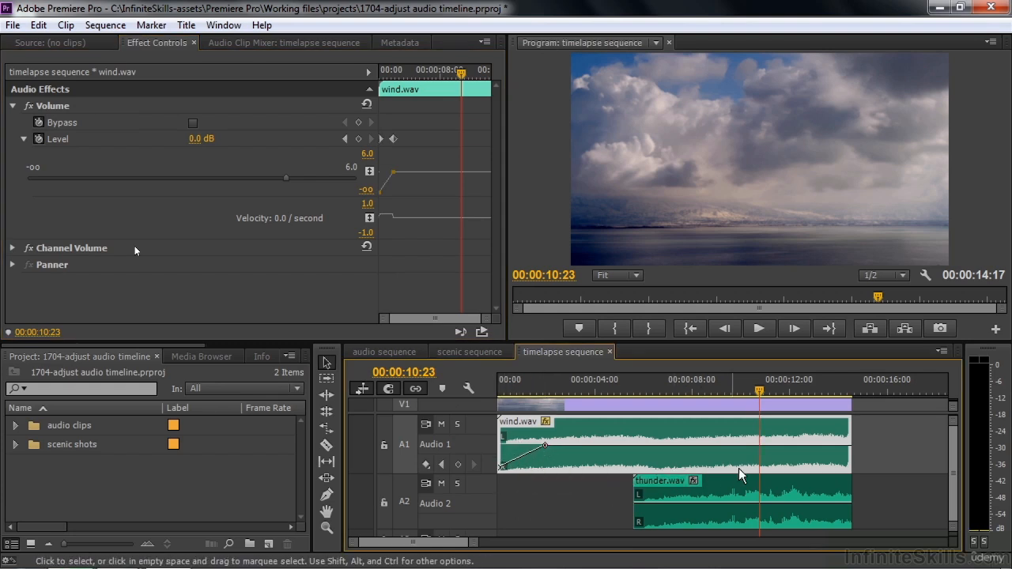
{"action": "left_click", "coordinate": [814, 447], "text": "ctrl"}
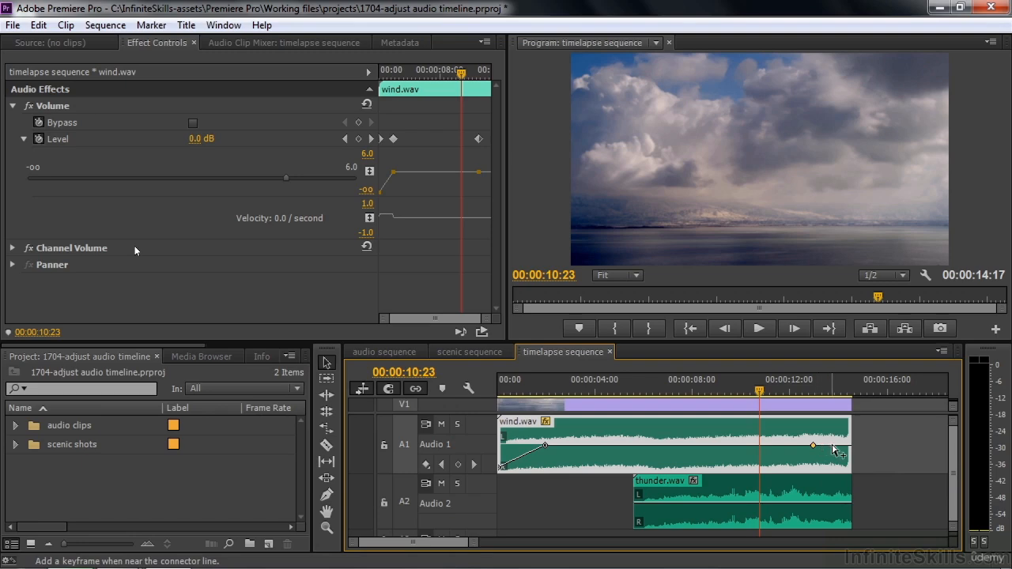
{"action": "left_click", "coordinate": [834, 446], "text": "ctrl"}
{"action": "left_click_drag", "start_coordinate": [834, 446], "coordinate": [849, 467]}
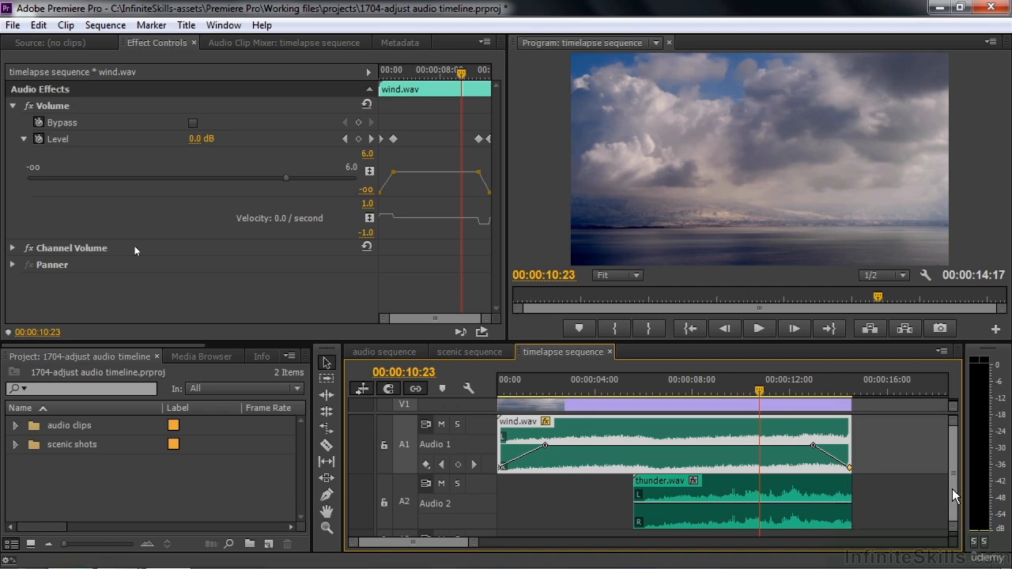
Enlarge the Audio 2 track and show the Panner Balance keyframe line on the thunder.wav clip.
{"action": "left_click_drag", "start_coordinate": [951, 488], "coordinate": [955, 497]}
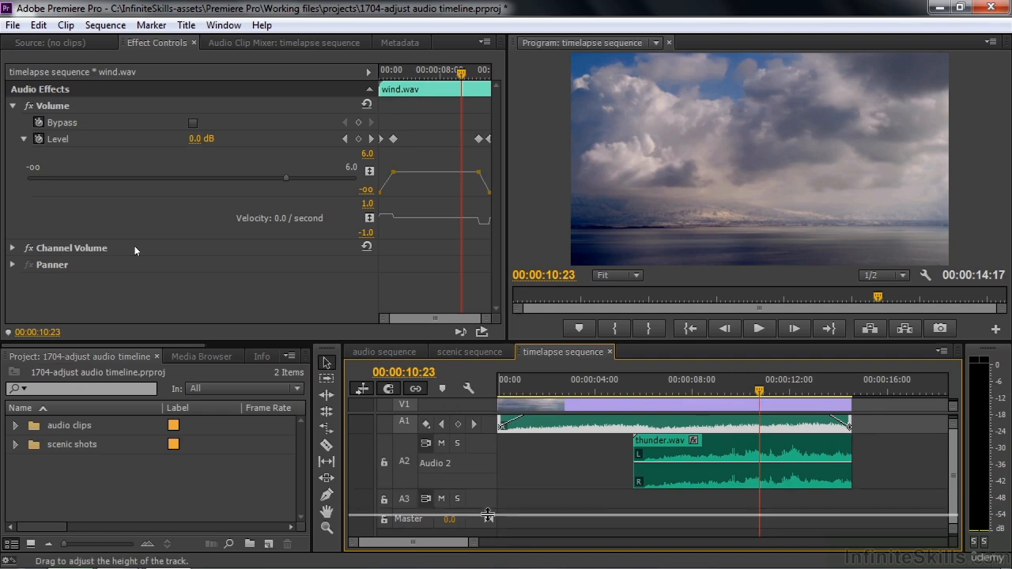
{"action": "left_click_drag", "start_coordinate": [485, 491], "coordinate": [485, 518]}
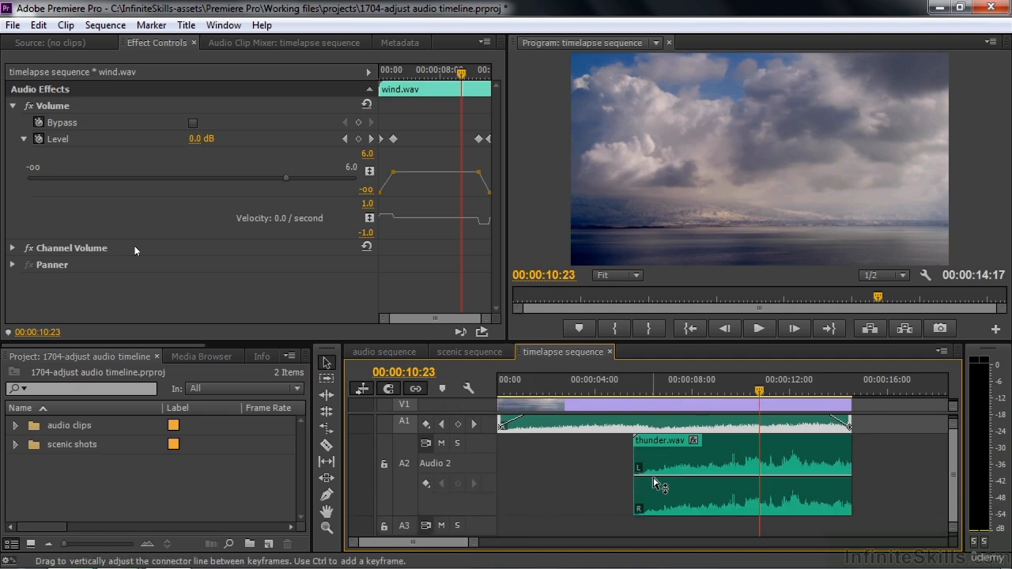
{"action": "mouse_move", "coordinate": [653, 478]}
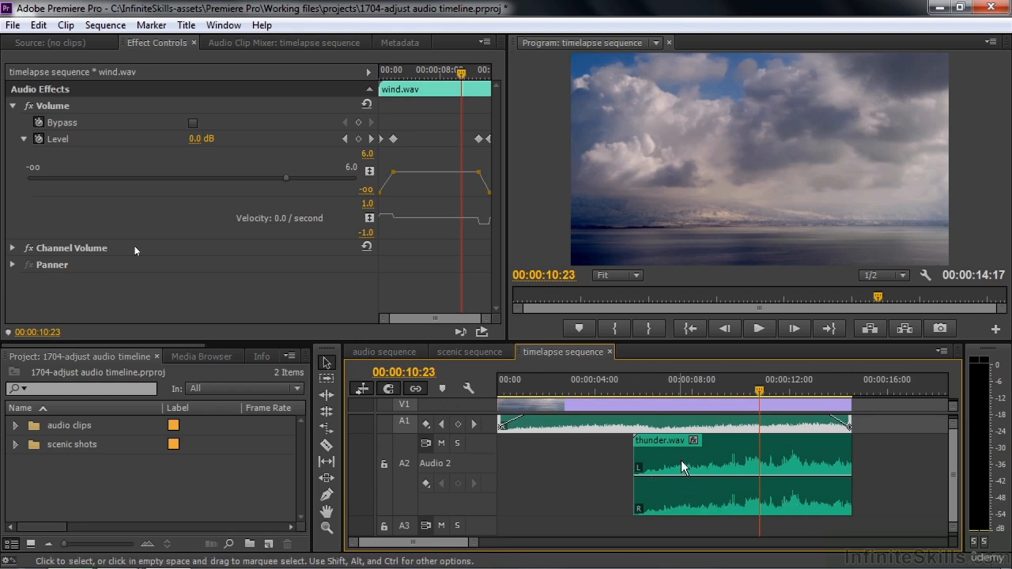
{"action": "left_click", "coordinate": [693, 441]}
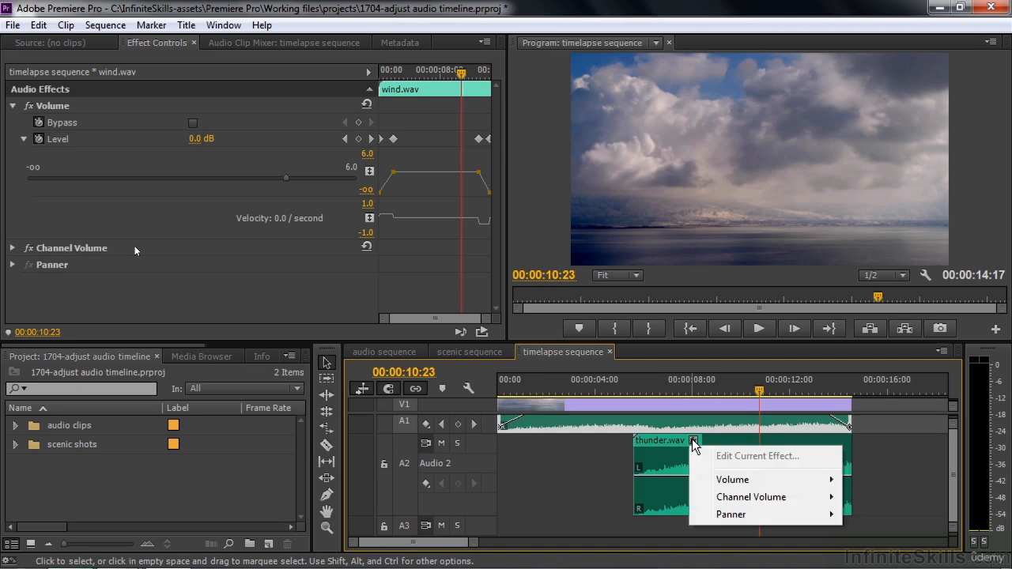
{"action": "mouse_move", "coordinate": [807, 515]}
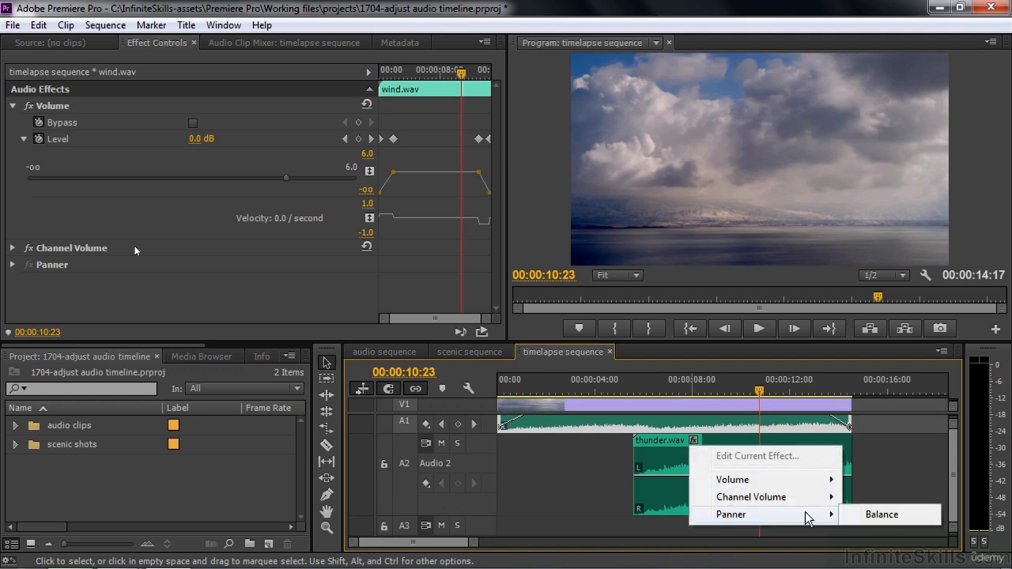
{"action": "mouse_move", "coordinate": [789, 482]}
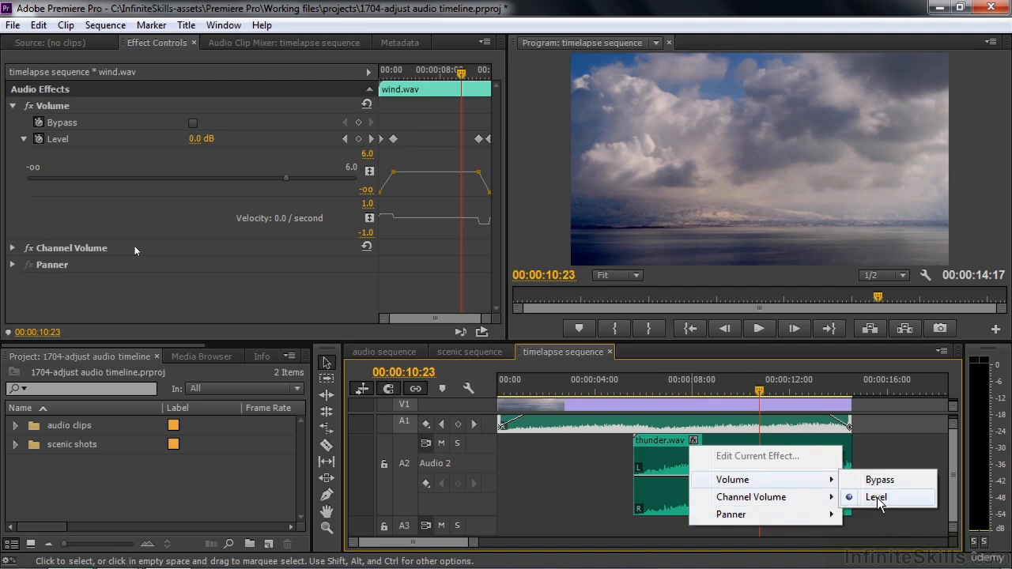
{"action": "mouse_move", "coordinate": [746, 518]}
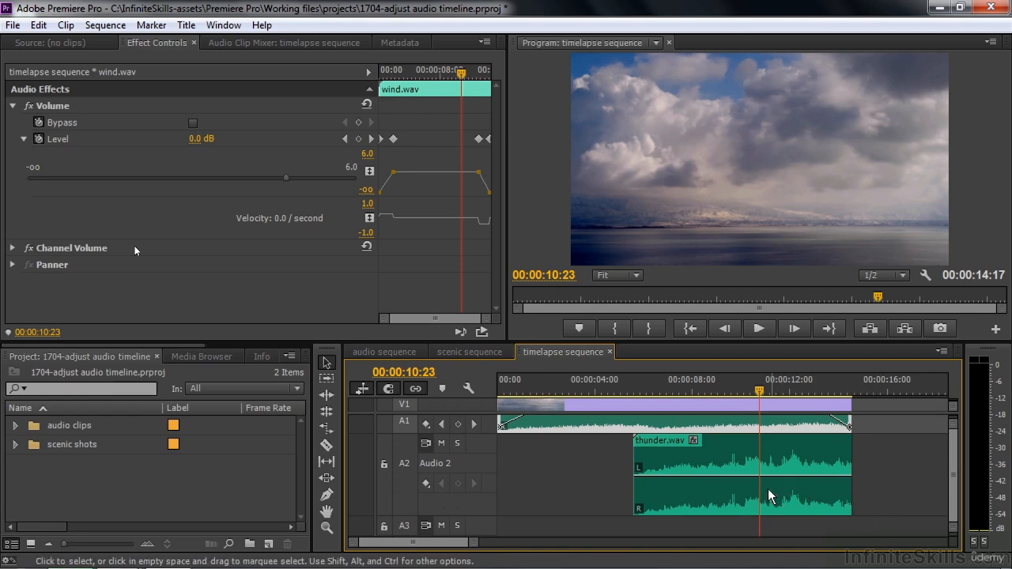
{"action": "left_click", "coordinate": [693, 440]}
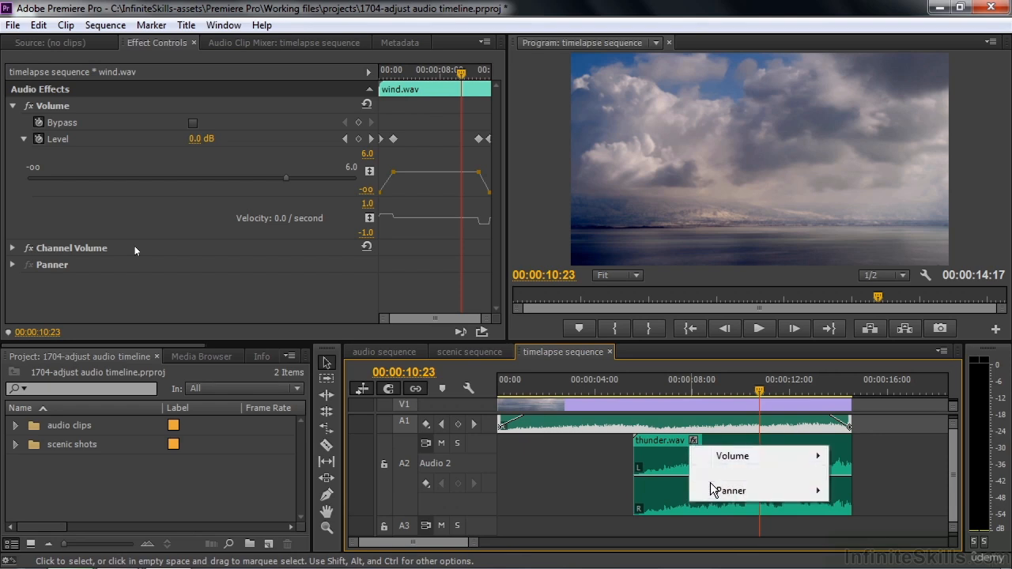
{"action": "mouse_move", "coordinate": [716, 492]}
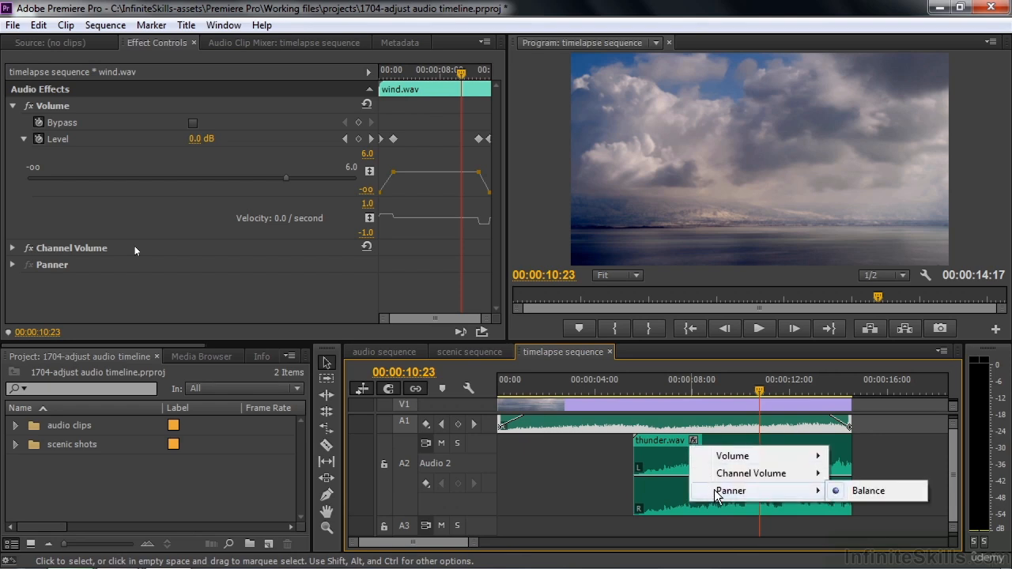
{"action": "left_click", "coordinate": [688, 487]}
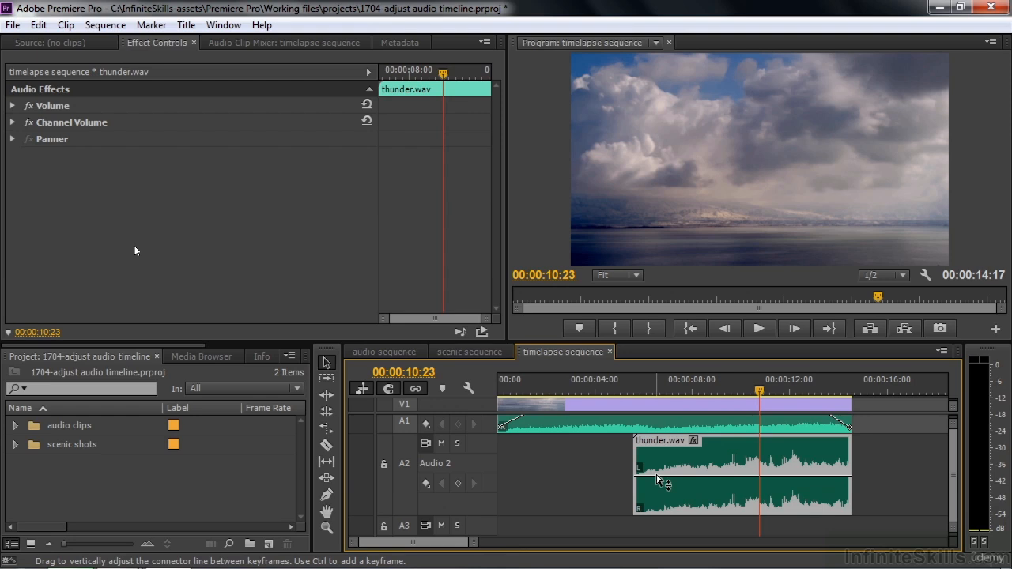
Add Balance keyframes at the start and end of thunder.wav, panning it from +100 at the start toward the left channel at the end.
{"action": "left_click", "coordinate": [656, 475], "text": "ctrl"}
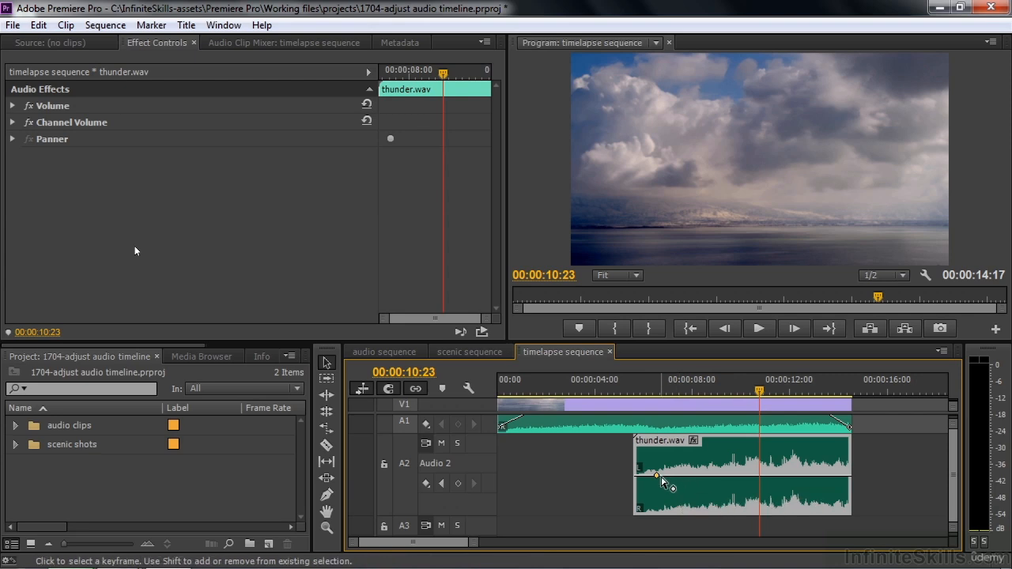
{"action": "left_click_drag", "start_coordinate": [656, 477], "coordinate": [658, 511]}
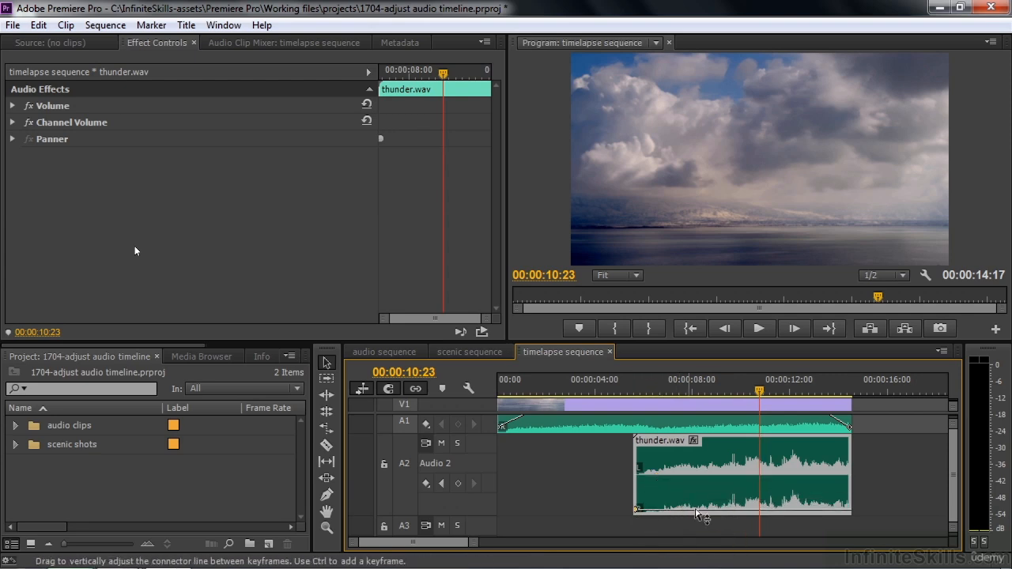
{"action": "left_click", "coordinate": [824, 513], "text": "ctrl"}
{"action": "left_click_drag", "start_coordinate": [824, 512], "coordinate": [849, 441]}
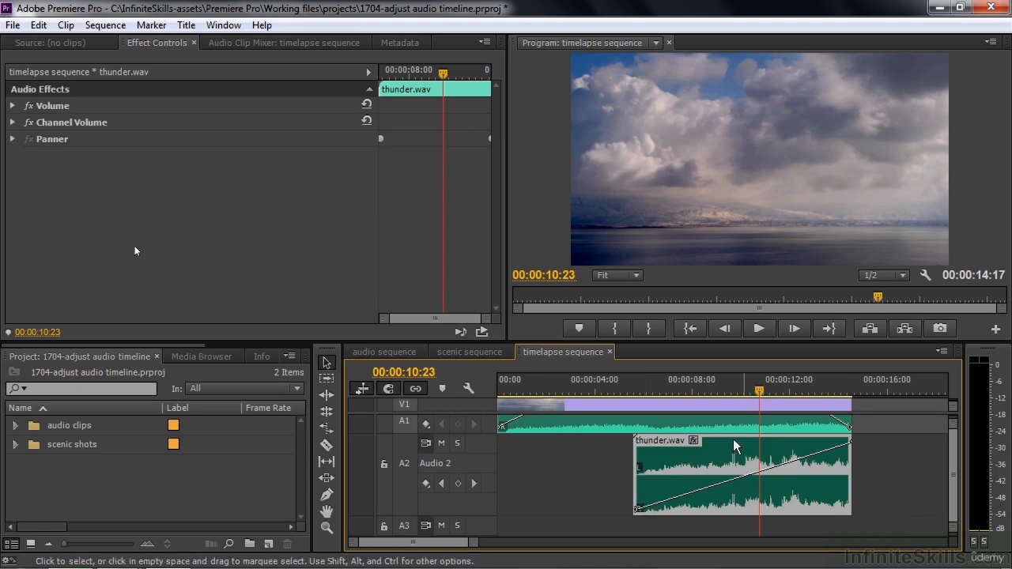
Solo Audio 2 and play the sequence from 00:00:05:21 to 00:00:14:06 to hear the thunder's panning.
{"action": "left_click", "coordinate": [457, 442]}
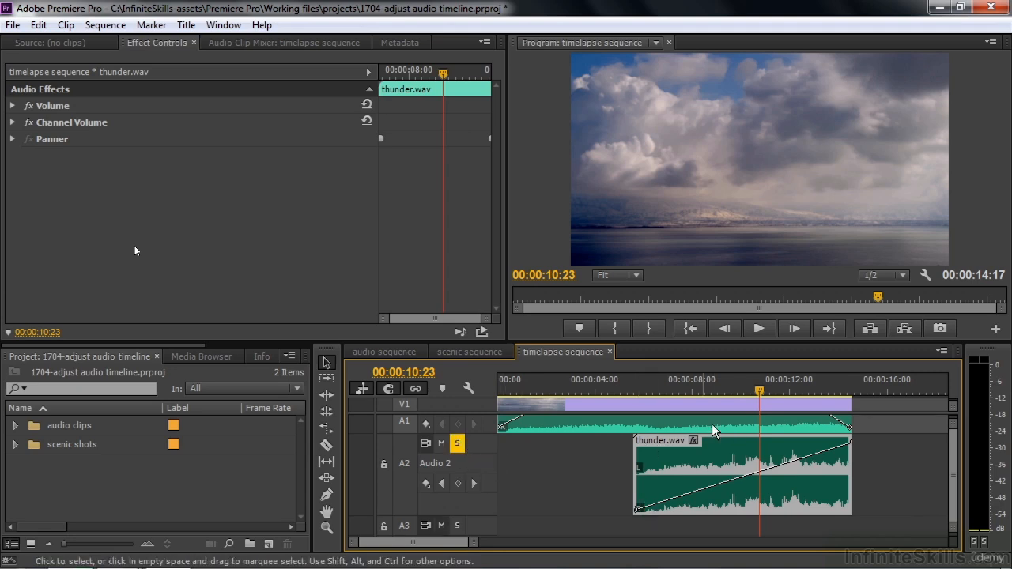
{"action": "left_click", "coordinate": [632, 385]}
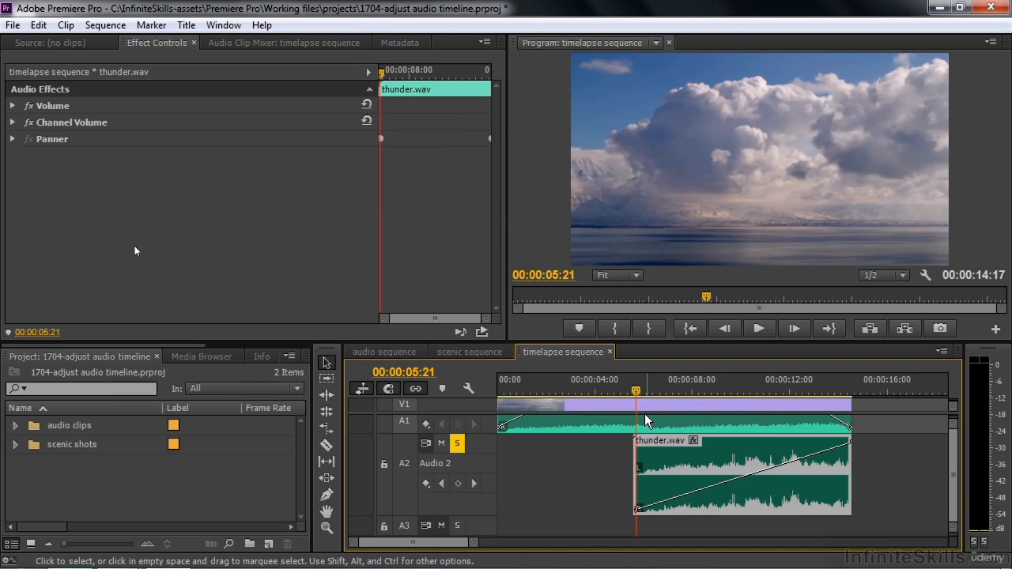
{"action": "key", "text": "space"}
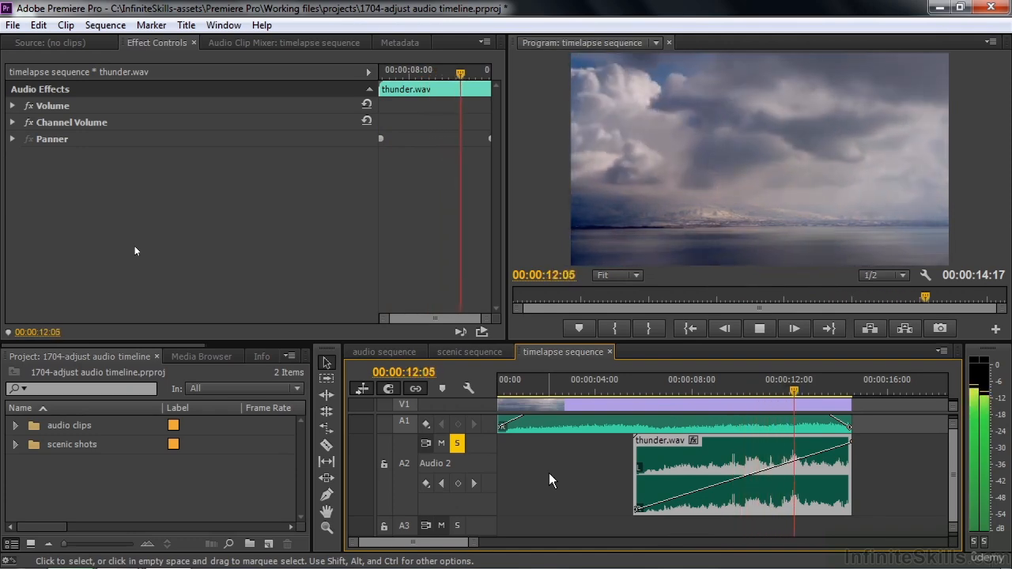
{"action": "key", "text": "space"}
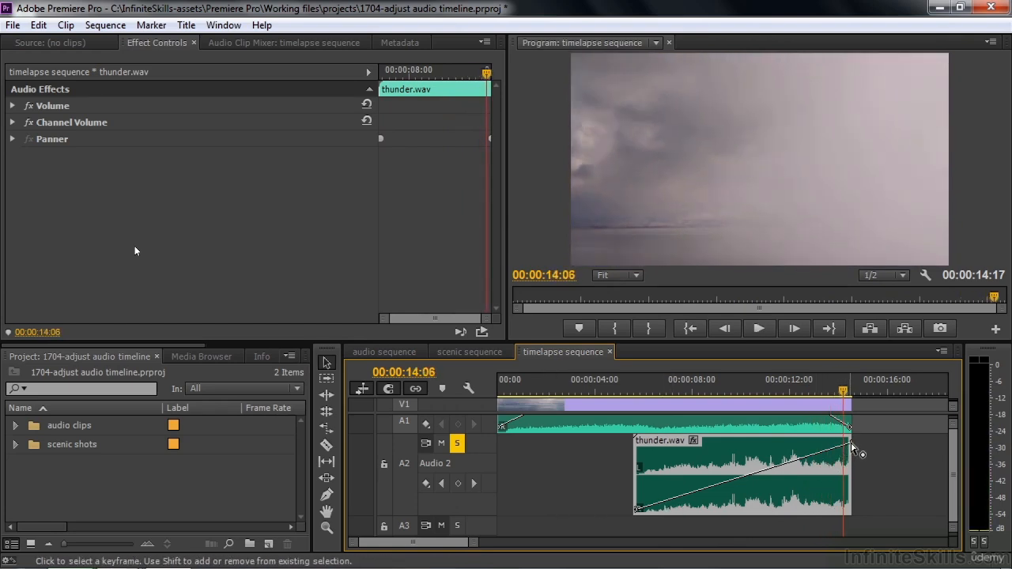
Move thunder.wav's last Balance keyframe earlier and its first one to 00:00:07:17 at +100 to shorten the pan.
{"action": "left_click_drag", "start_coordinate": [851, 445], "coordinate": [807, 443]}
{"action": "left_click_drag", "start_coordinate": [637, 508], "coordinate": [683, 508]}
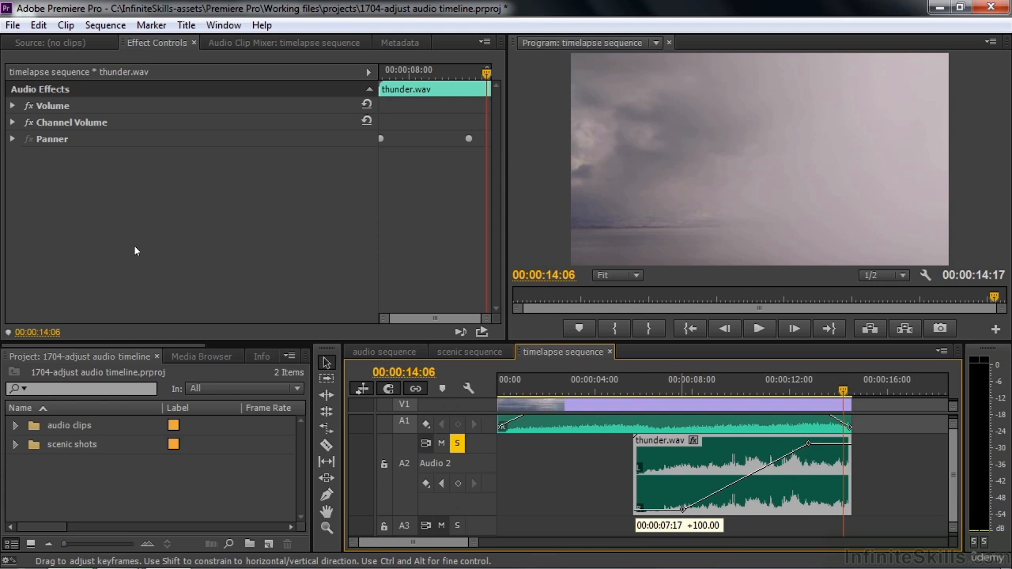
{"action": "left_click_drag", "start_coordinate": [683, 508], "coordinate": [683, 508]}
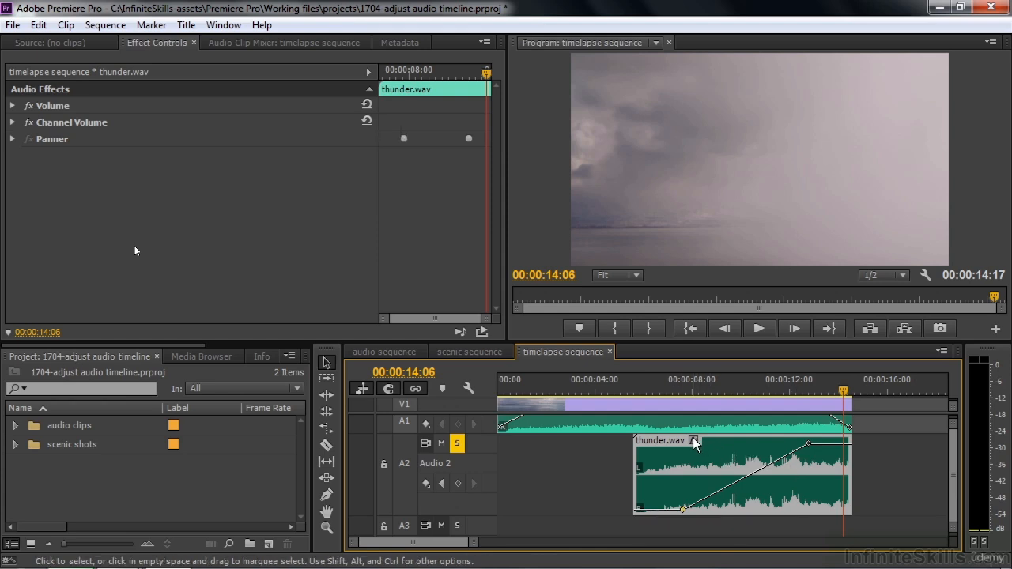
Switch the keyframe line on the thunder.wav clip to Volume Level.
{"action": "left_click", "coordinate": [694, 440]}
{"action": "mouse_move", "coordinate": [720, 459]}
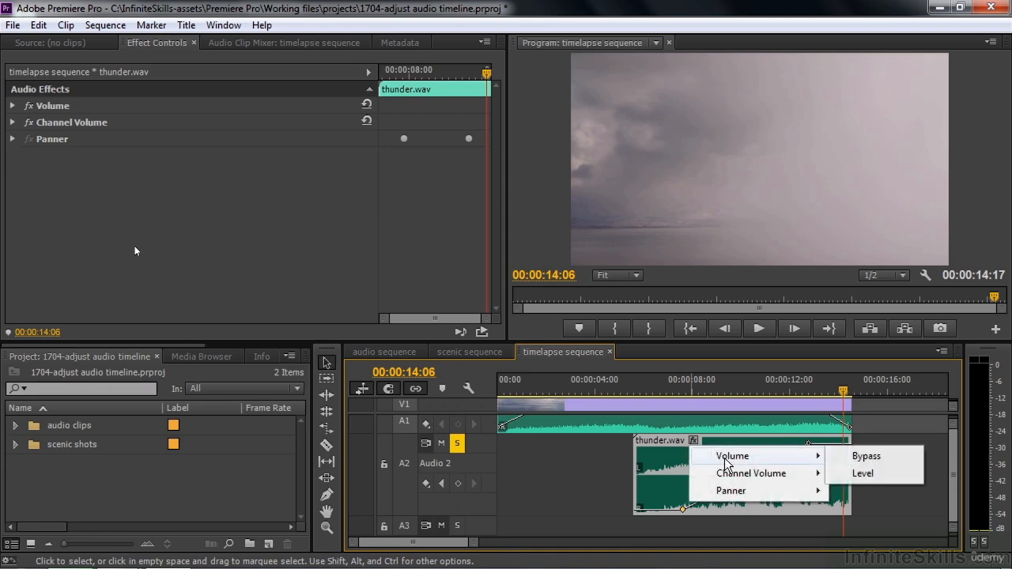
{"action": "left_click", "coordinate": [865, 472]}
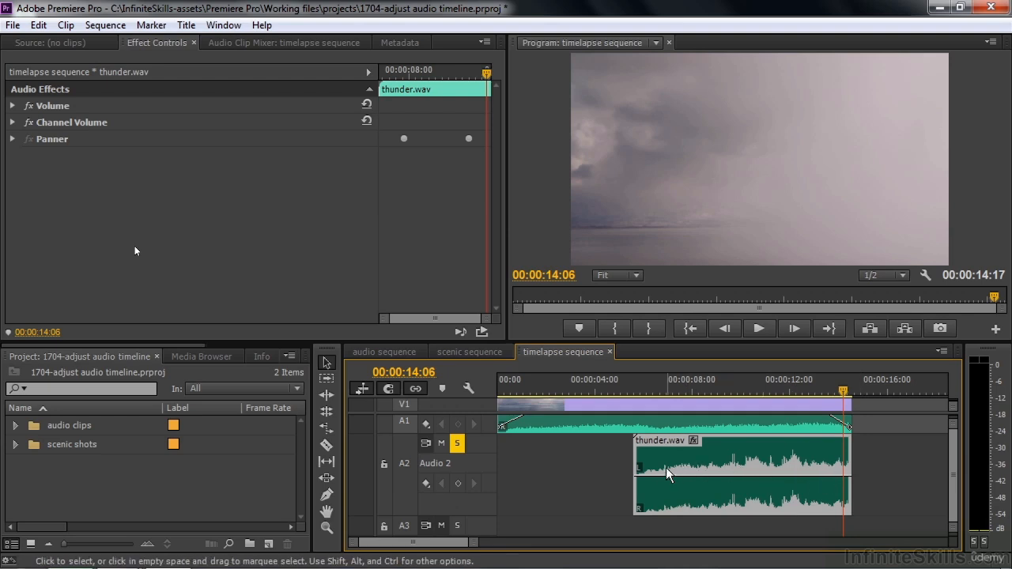
{"action": "mouse_move", "coordinate": [652, 475]}
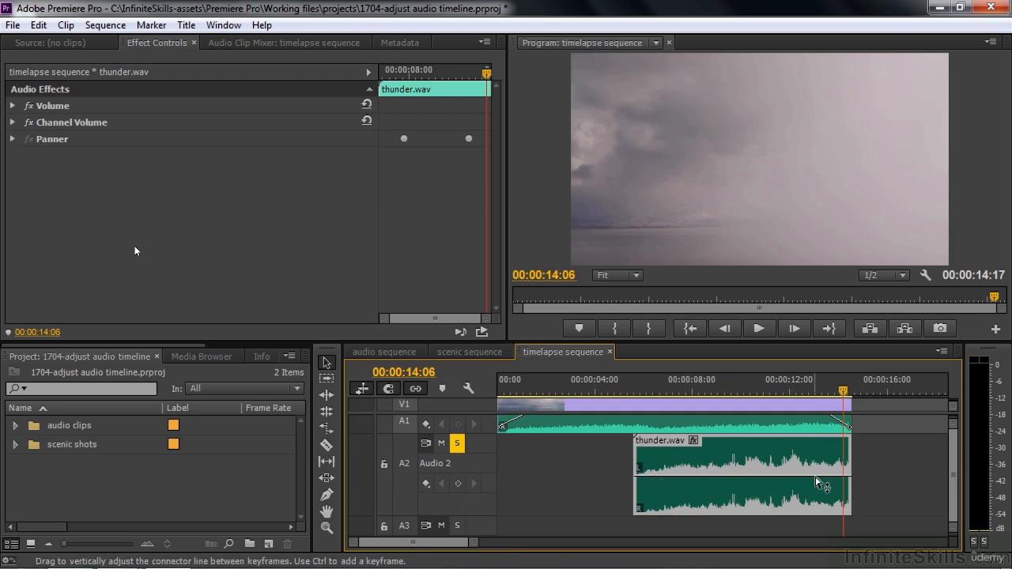
Add volume keyframes to thunder.wav at 00:00:13:14 and 00:00:14:01, then lower the second at the clip's end to fade it out.
{"action": "left_click", "coordinate": [842, 392]}
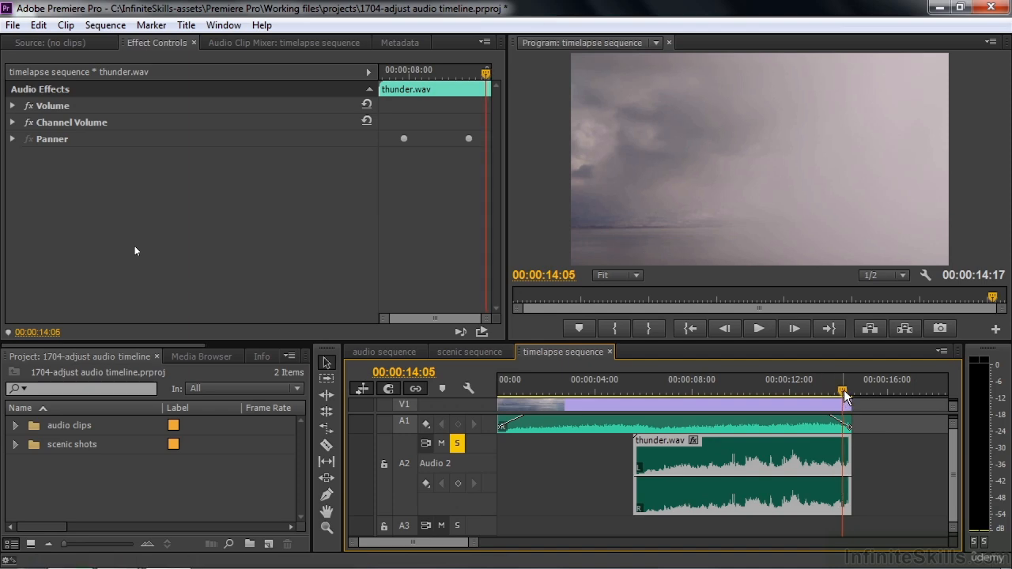
{"action": "left_click_drag", "start_coordinate": [843, 391], "coordinate": [825, 391]}
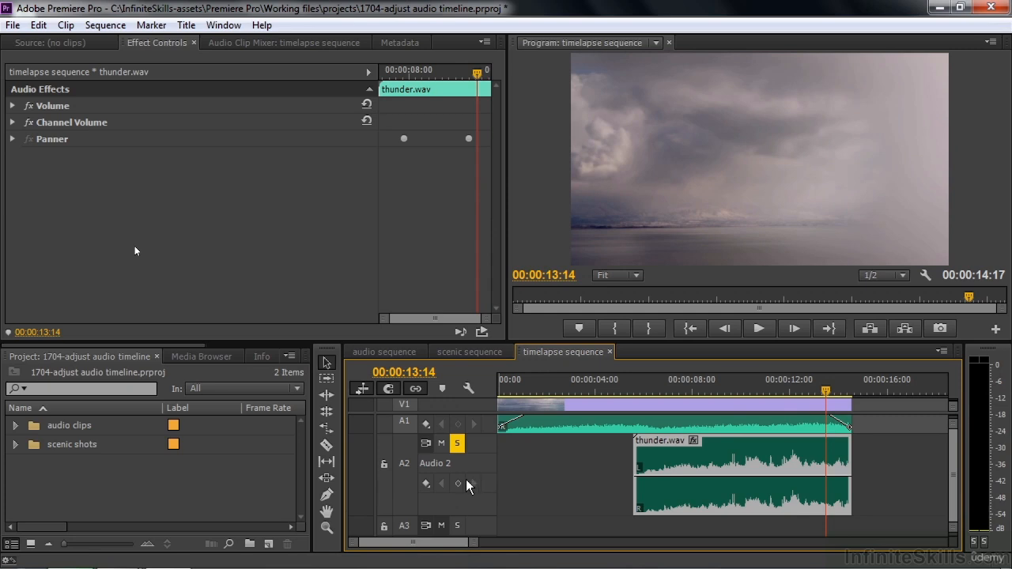
{"action": "left_click", "coordinate": [458, 483]}
{"action": "left_click_drag", "start_coordinate": [825, 390], "coordinate": [838, 395]}
{"action": "left_click", "coordinate": [456, 481]}
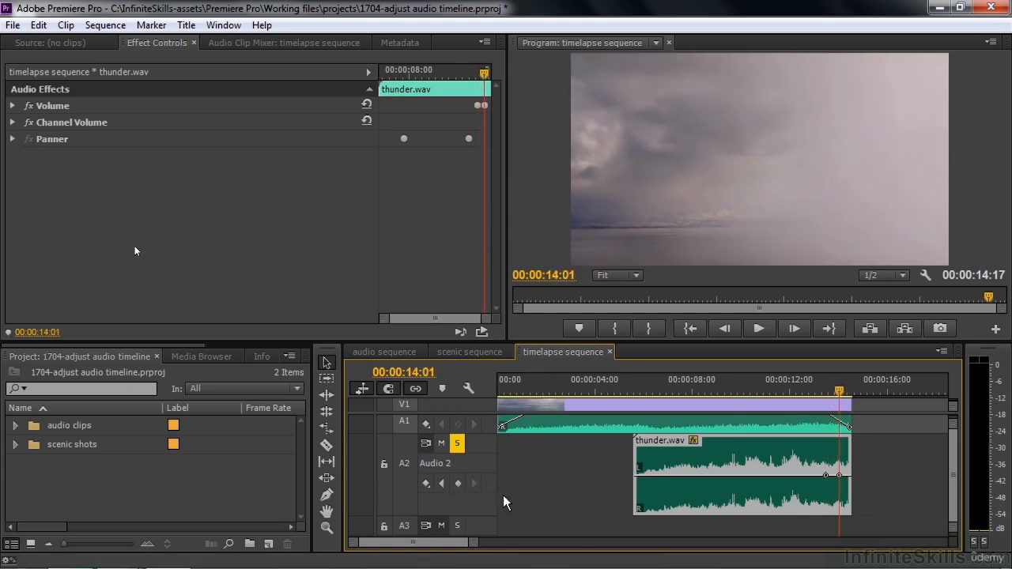
{"action": "left_click_drag", "start_coordinate": [841, 476], "coordinate": [851, 510]}
Play the sequence from 00:00:13:12 to hear the thunder fade out.
{"action": "left_click", "coordinate": [828, 387]}
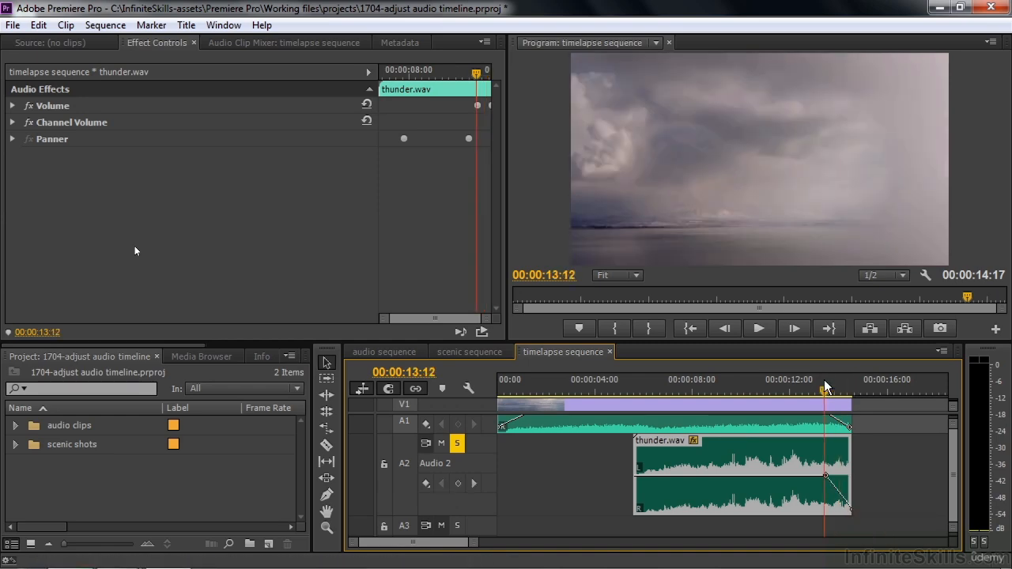
{"action": "key", "text": "space"}
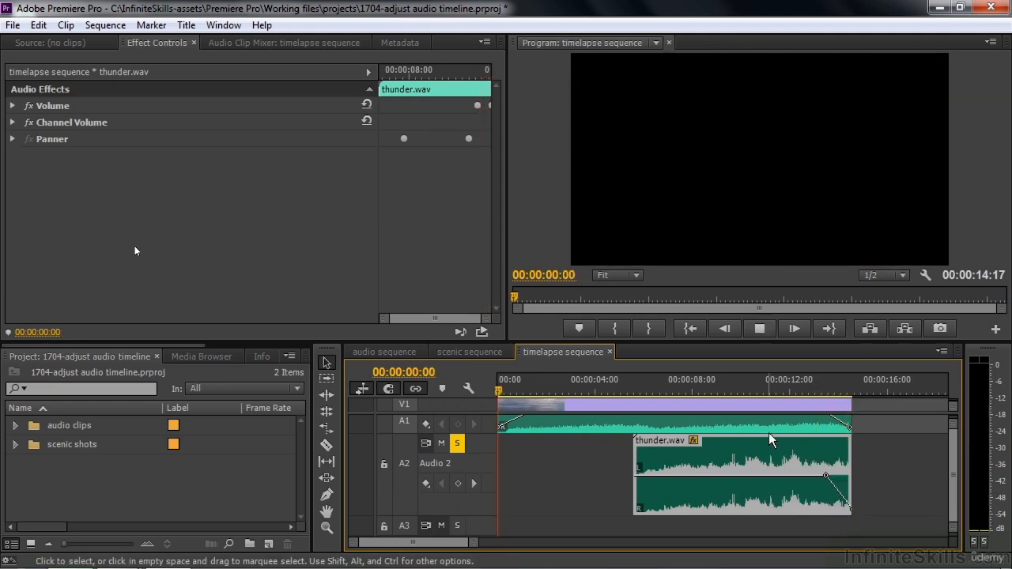
{"action": "key", "text": "space"}
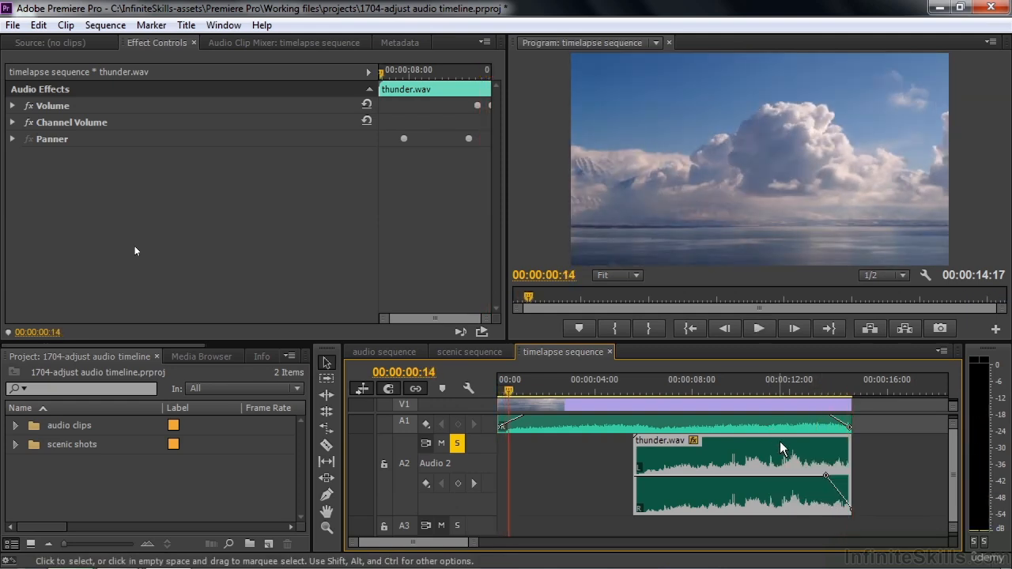